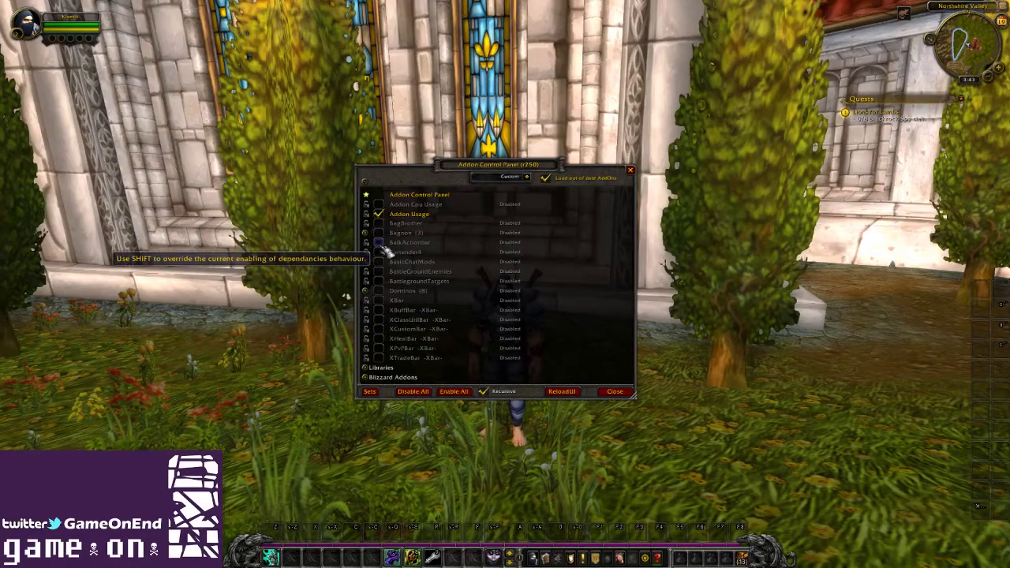
Tick BaikActionbar in the Addon Control Panel and reload the UI to load it
{"action": "left_click", "coordinate": [380, 243]}
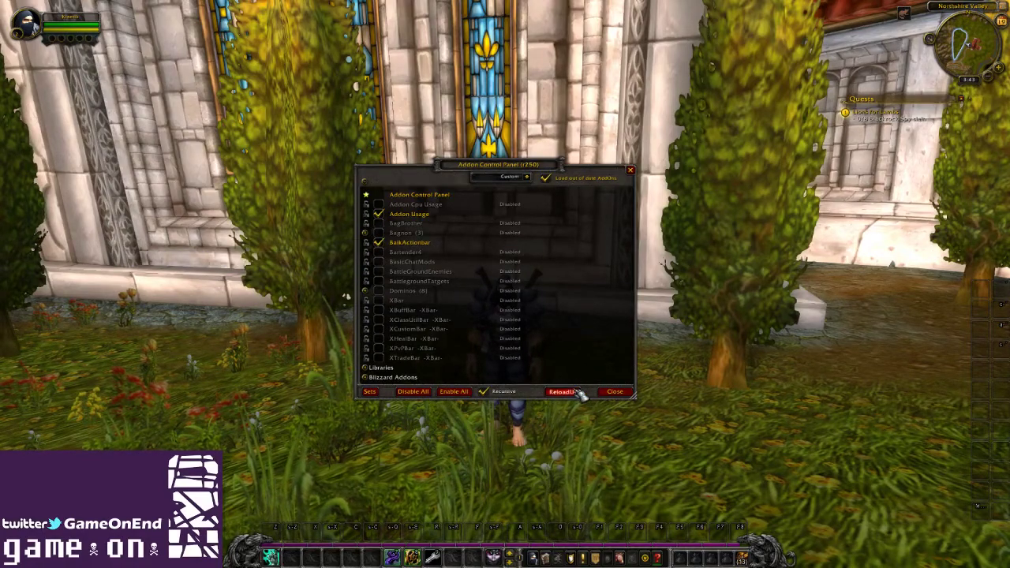
{"action": "left_click", "coordinate": [567, 392]}
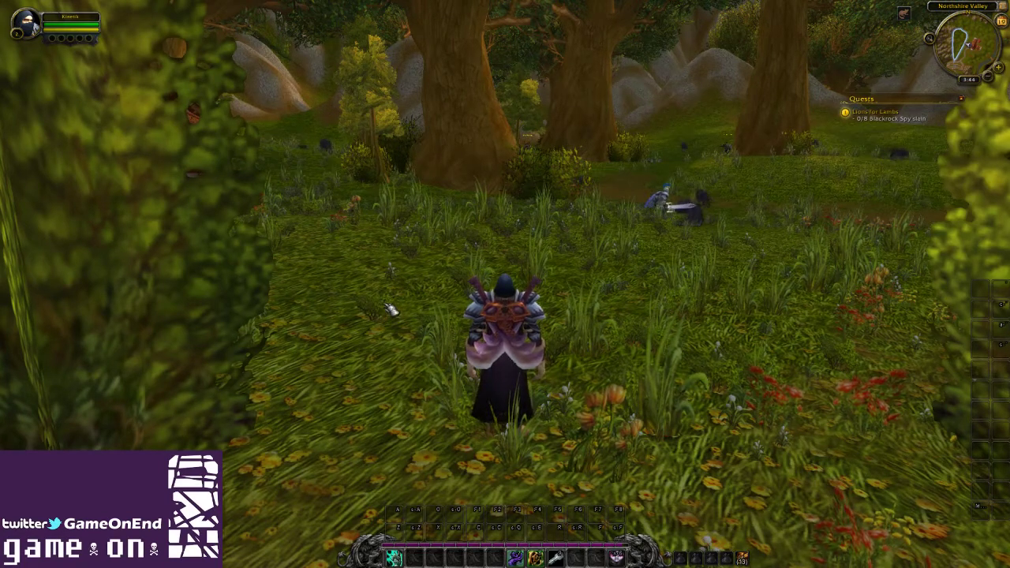
Open BaikActionbar's settings page under Interface > AddOns
{"action": "key", "text": "Escape"}
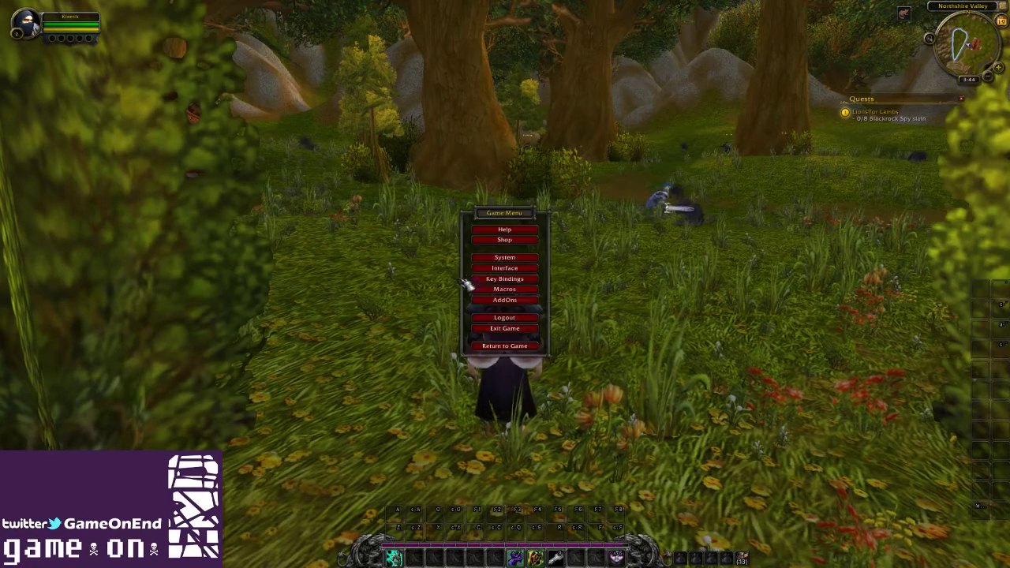
{"action": "left_click", "coordinate": [504, 268]}
{"action": "left_click", "coordinate": [358, 142]}
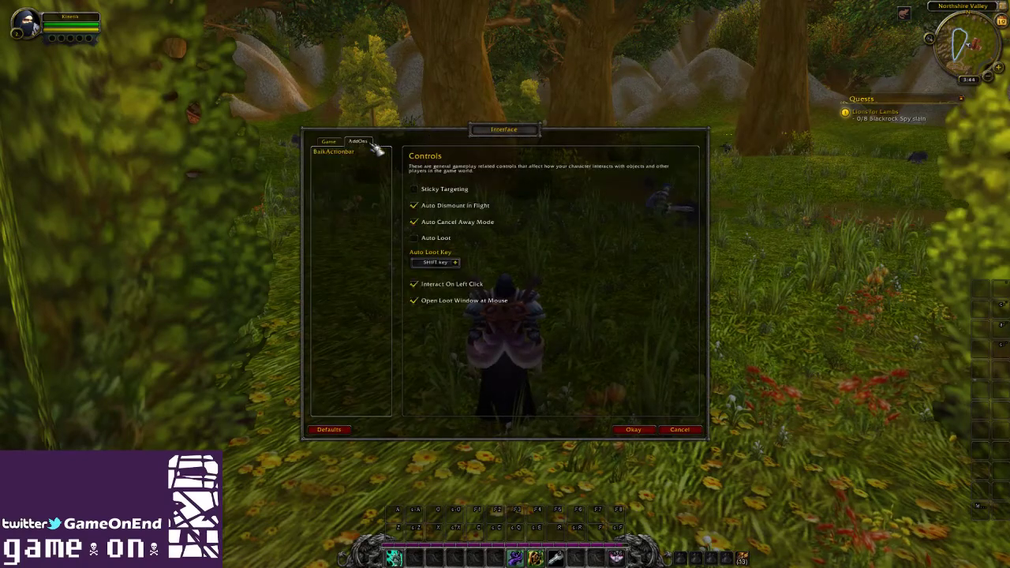
{"action": "left_click", "coordinate": [348, 152]}
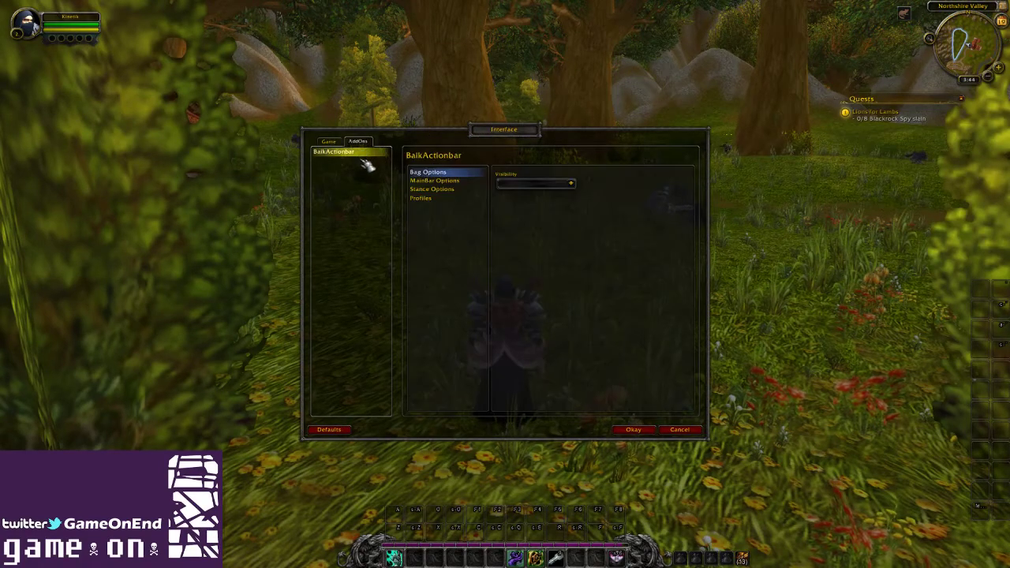
Try the bag button visibility options Hover and Show, then set them to Hide
{"action": "left_click", "coordinate": [572, 185]}
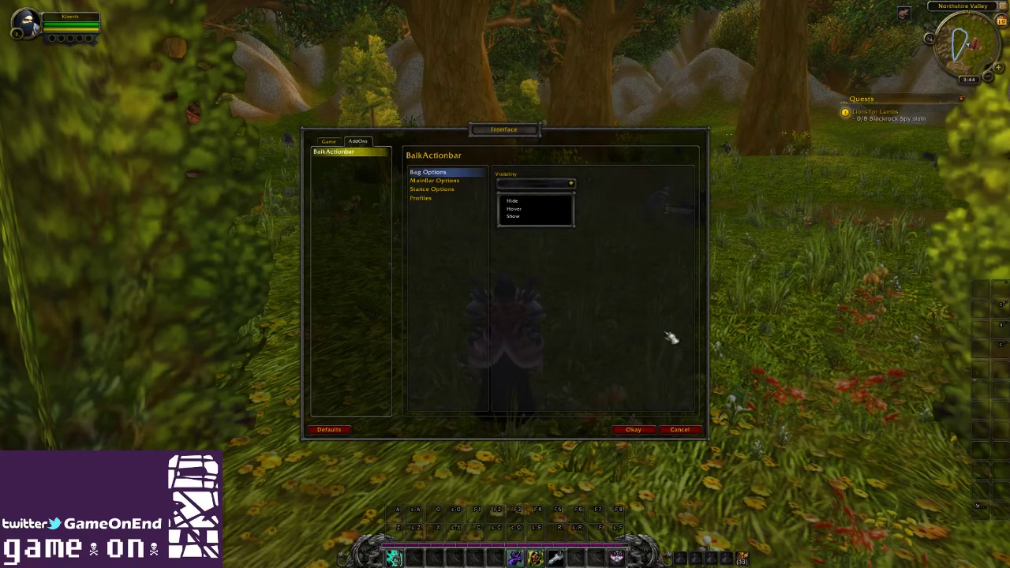
{"action": "left_click", "coordinate": [527, 203]}
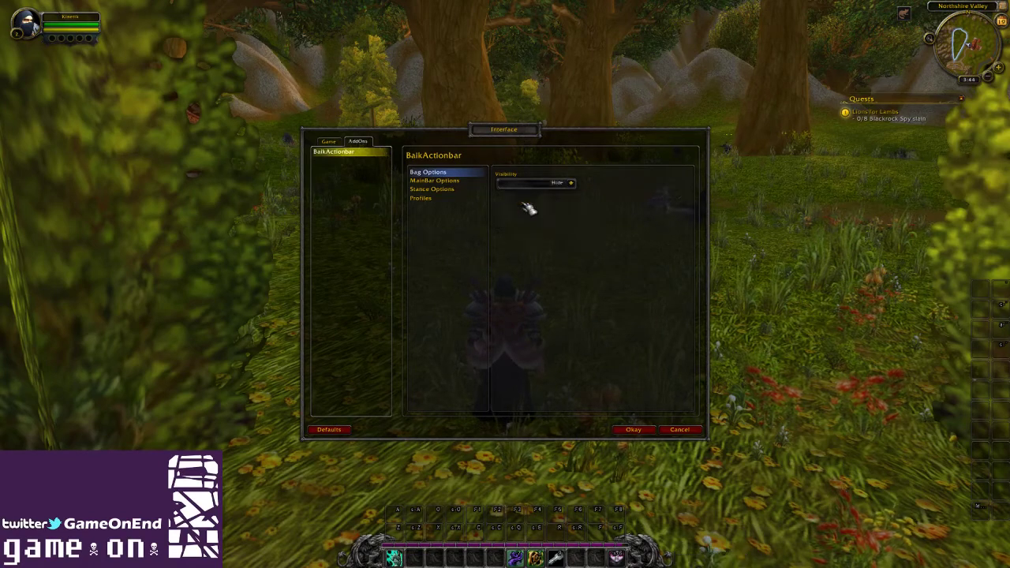
{"action": "left_click", "coordinate": [570, 185]}
{"action": "left_click", "coordinate": [555, 208]}
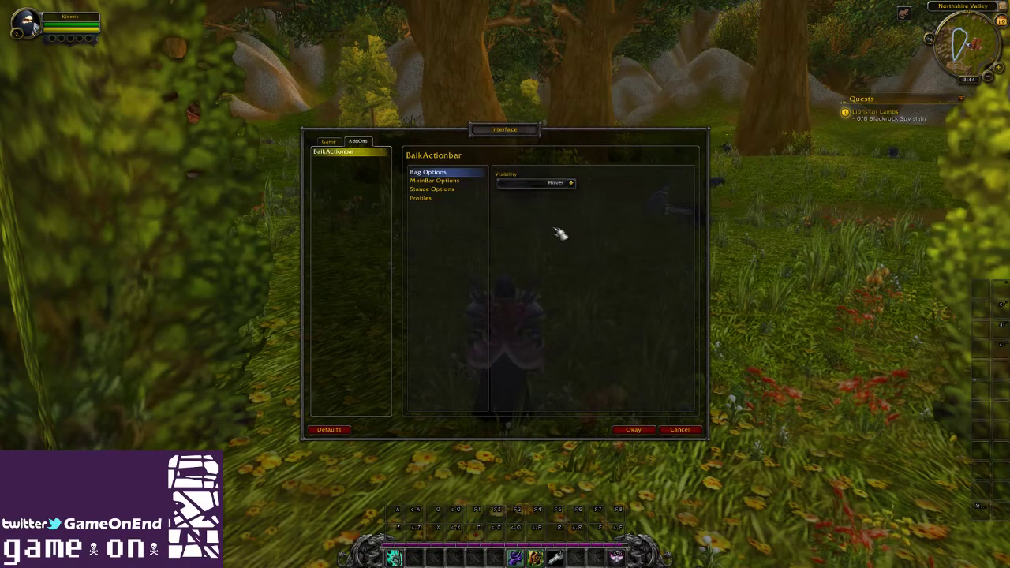
{"action": "mouse_move", "coordinate": [688, 559]}
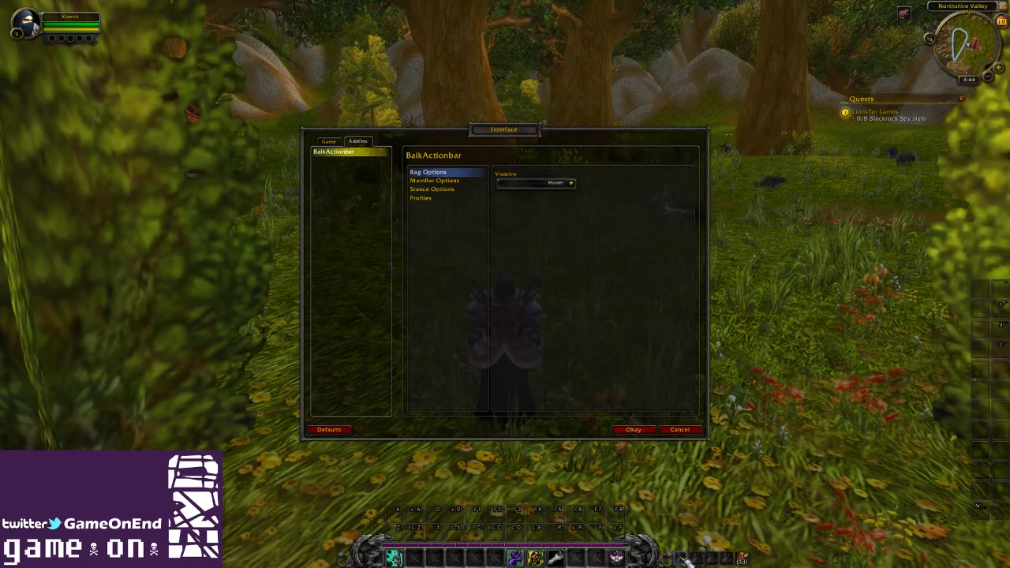
{"action": "left_click", "coordinate": [570, 183]}
{"action": "left_click", "coordinate": [550, 218]}
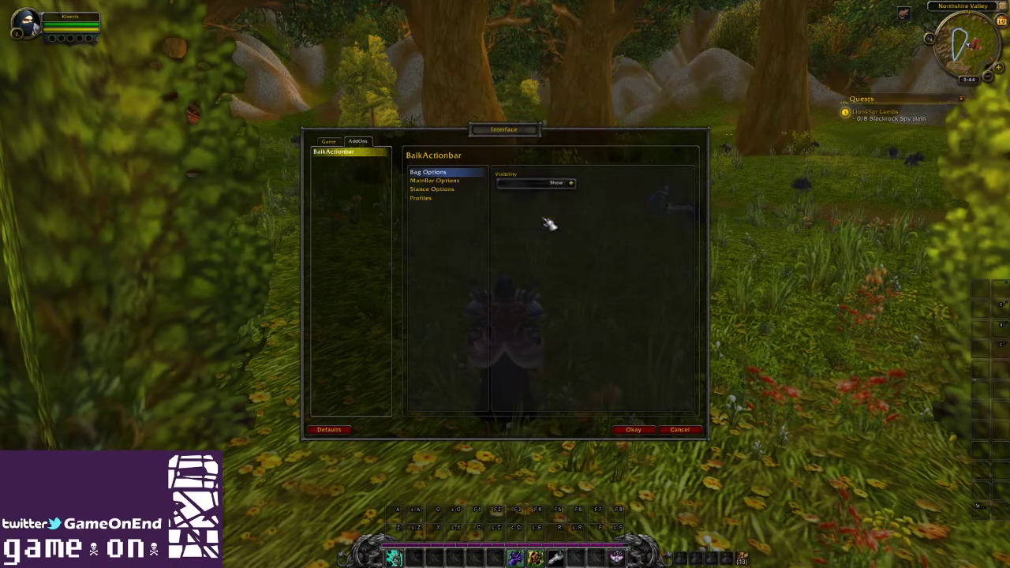
{"action": "left_click", "coordinate": [570, 183]}
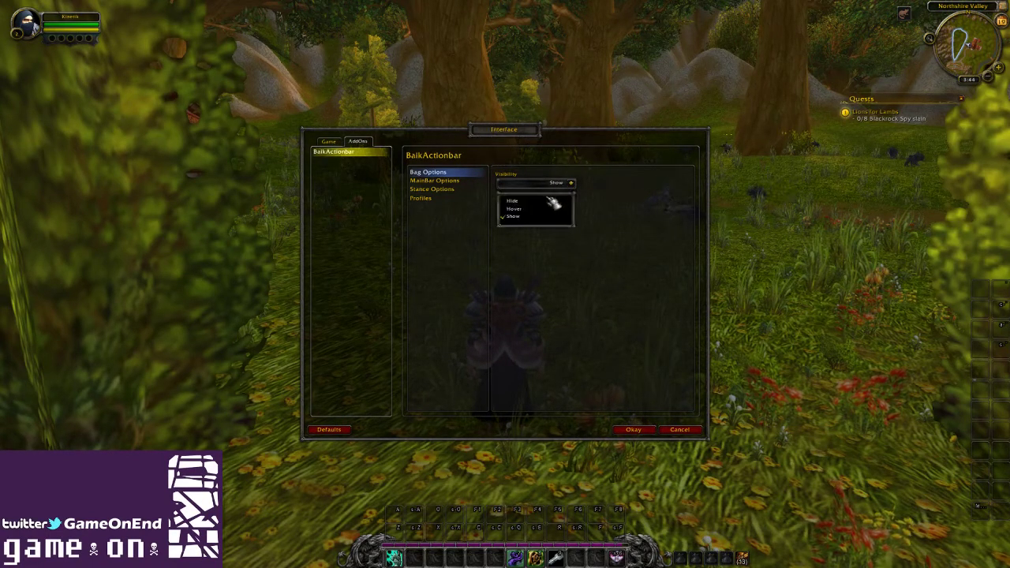
{"action": "left_click", "coordinate": [548, 205]}
Hide the main bar gryphons, review the Stance and Profiles options, and confirm with Okay
{"action": "left_click", "coordinate": [450, 182]}
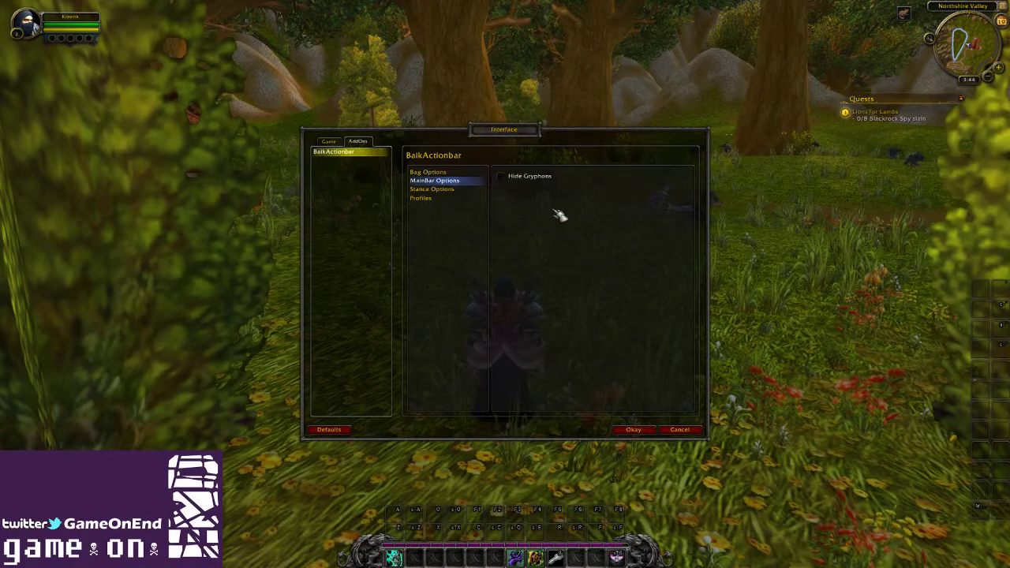
{"action": "left_click", "coordinate": [503, 177]}
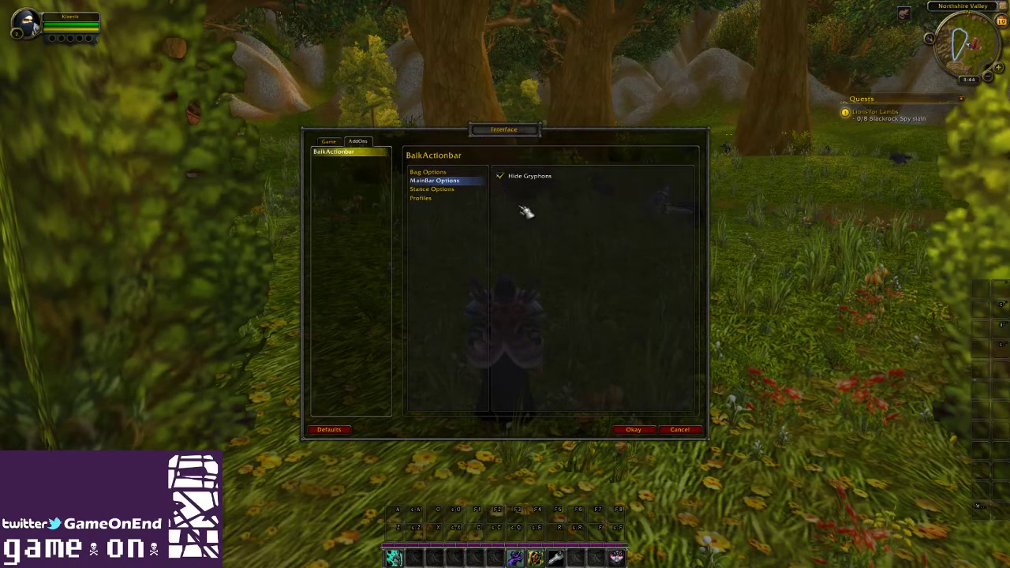
{"action": "left_click", "coordinate": [459, 191]}
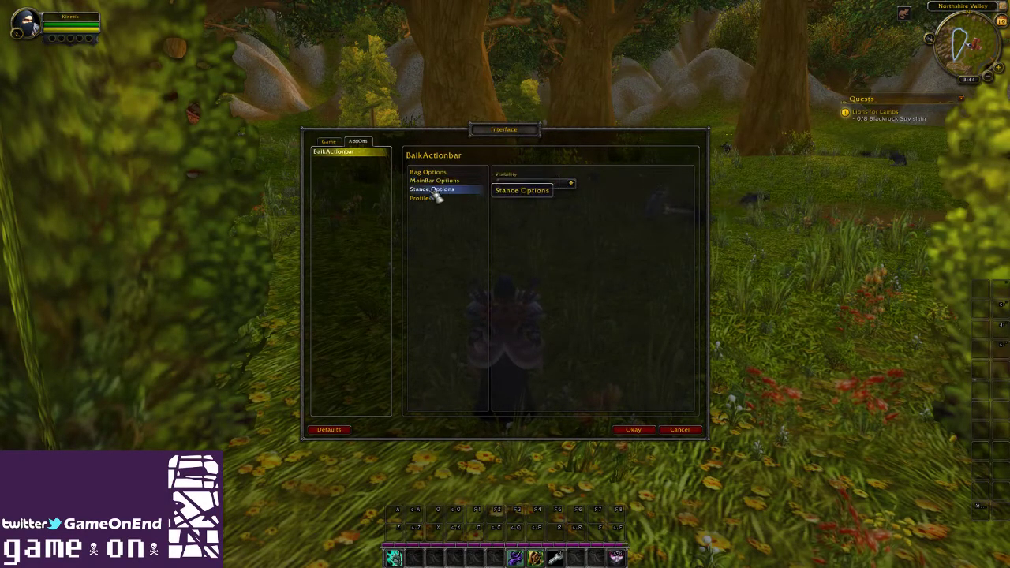
{"action": "left_click", "coordinate": [571, 185]}
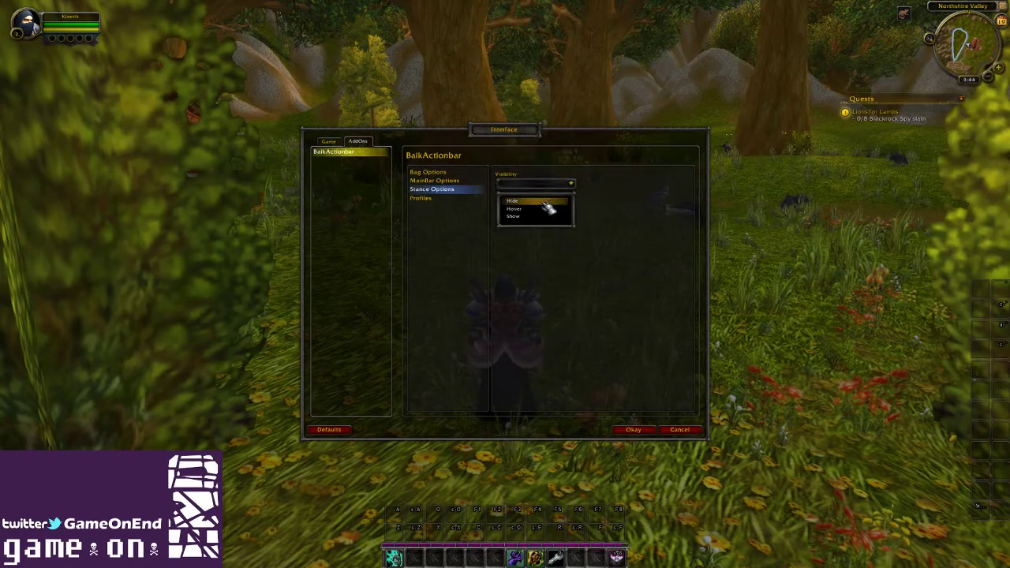
{"action": "left_click", "coordinate": [453, 200]}
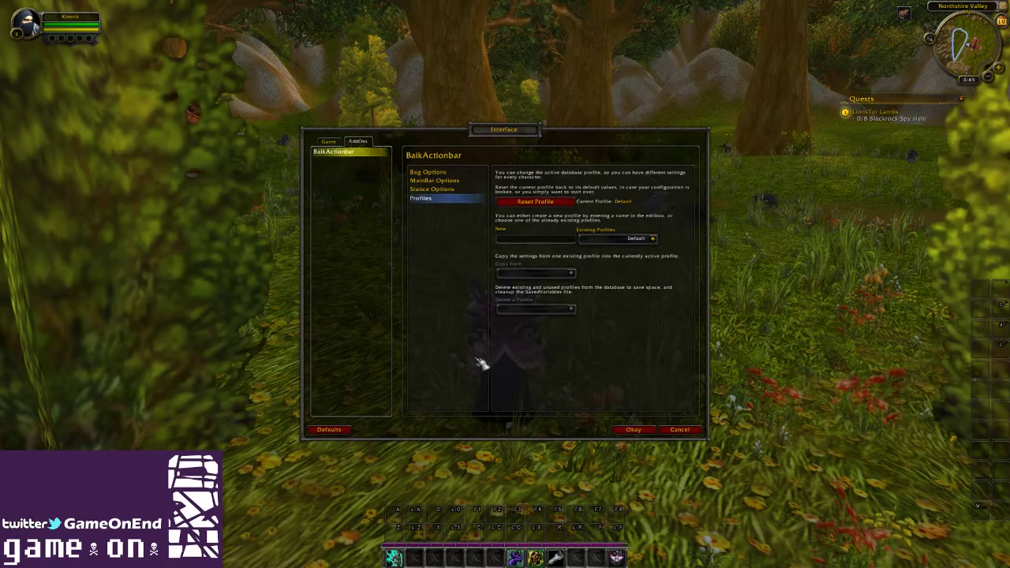
{"action": "left_click", "coordinate": [466, 172]}
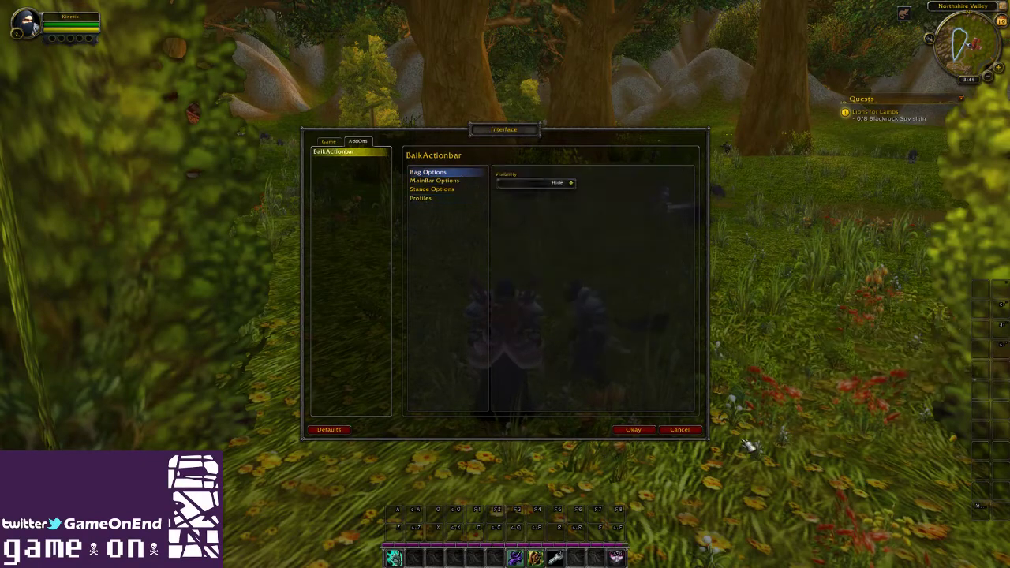
{"action": "left_click", "coordinate": [633, 430]}
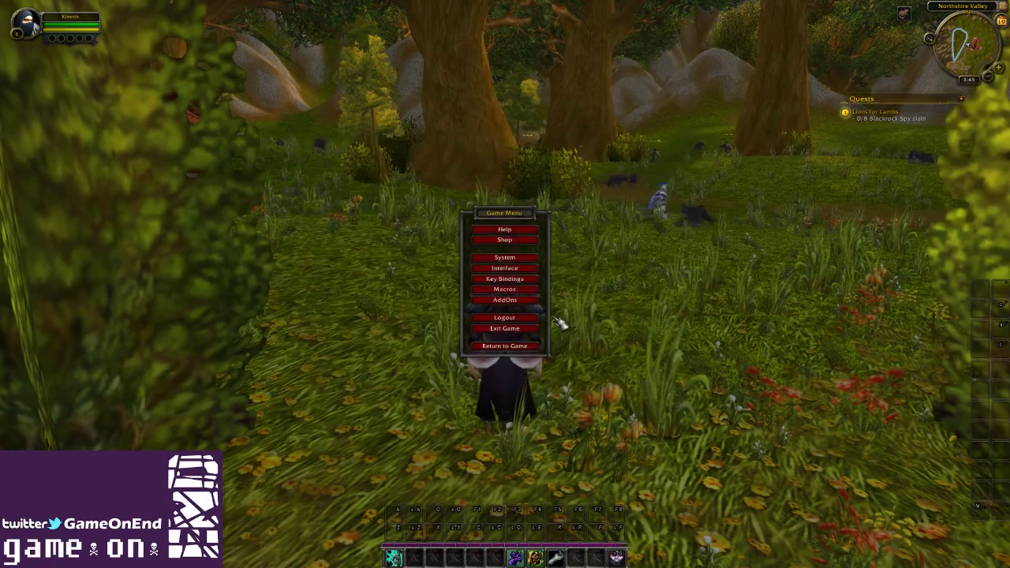
Return to the game, enable Bartender4 in place of BaikActionbar, and reload the UI
{"action": "left_click", "coordinate": [530, 347]}
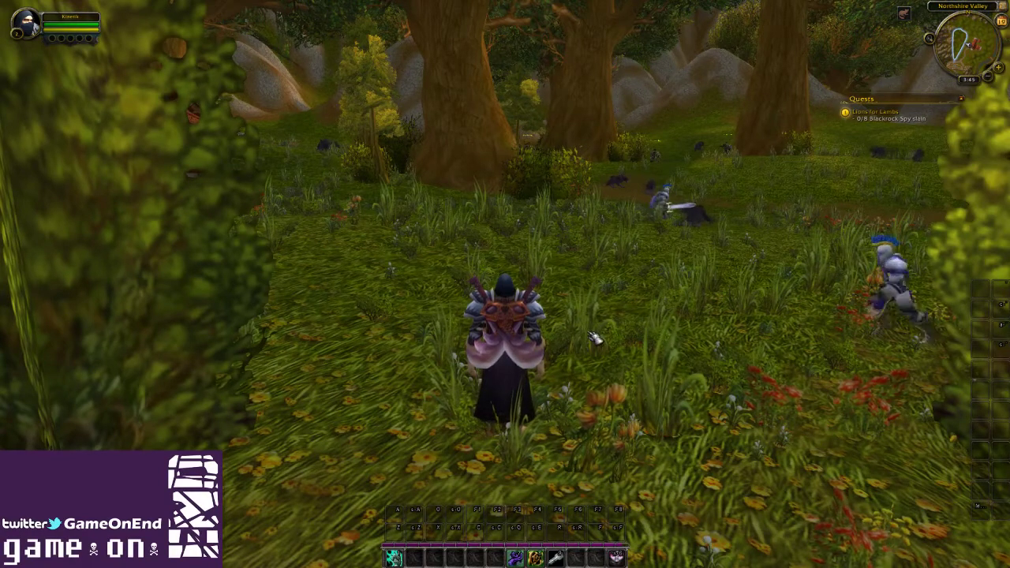
{"action": "key", "text": "F12"}
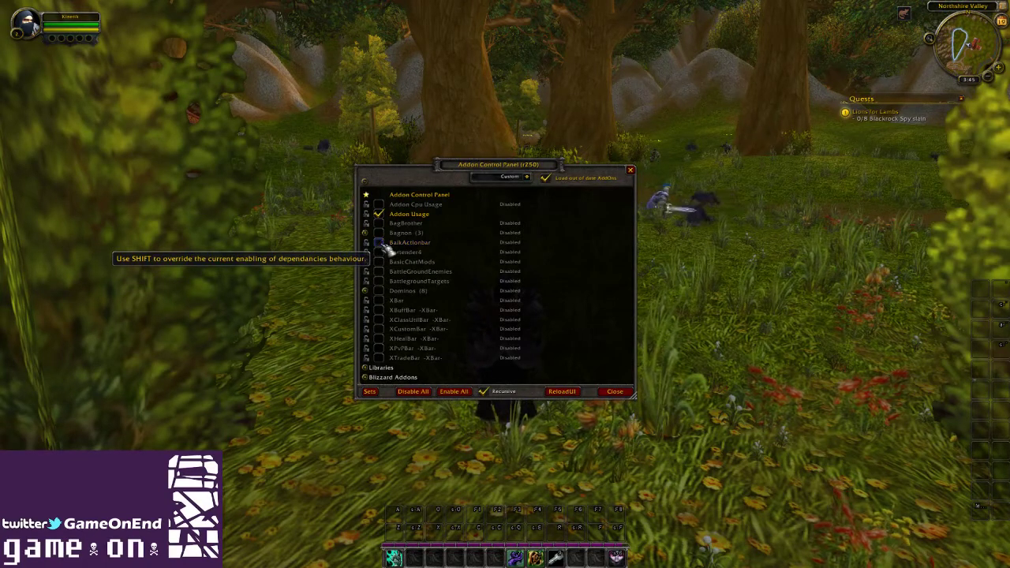
{"action": "left_click", "coordinate": [379, 252]}
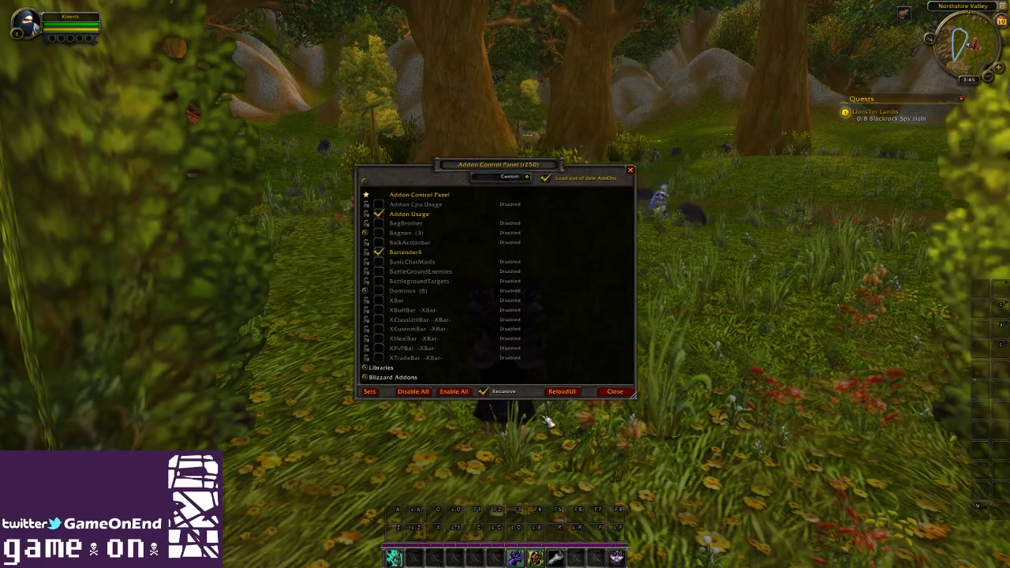
{"action": "left_click", "coordinate": [575, 393]}
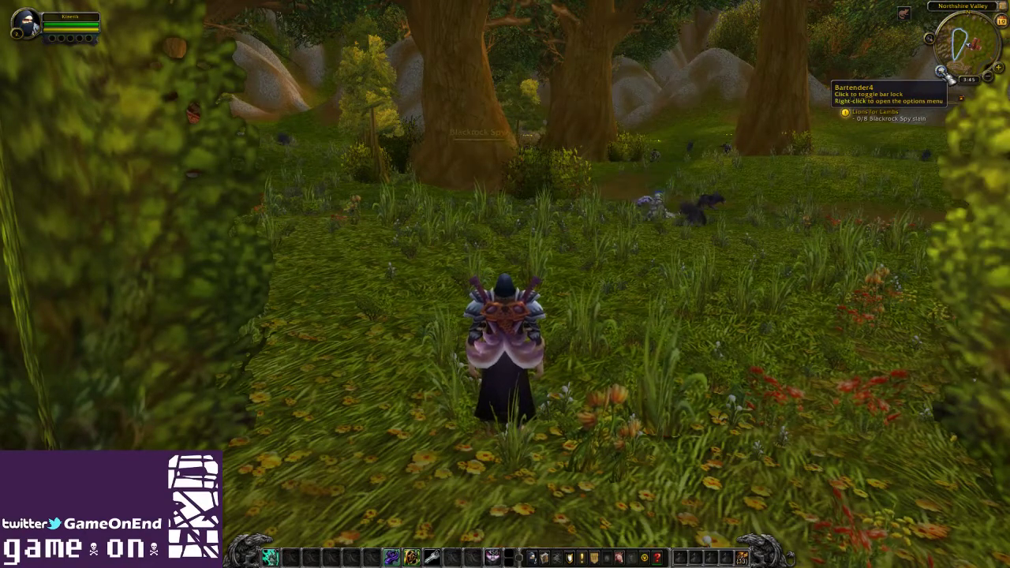
Open Bartender4's options from its minimap button and view the Self-Cast Modifier choices
{"action": "right_click", "coordinate": [944, 73]}
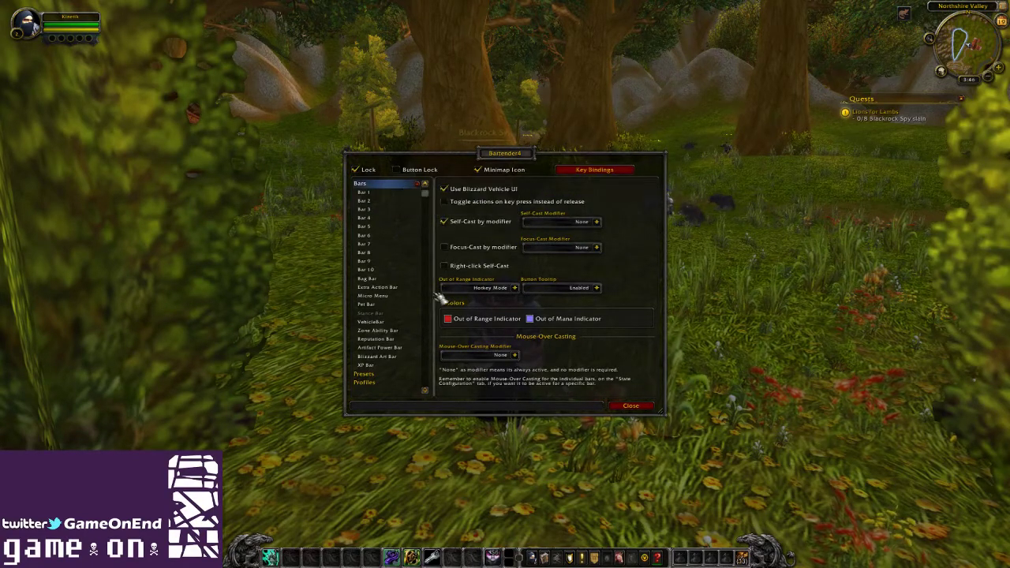
{"action": "left_click", "coordinate": [597, 222]}
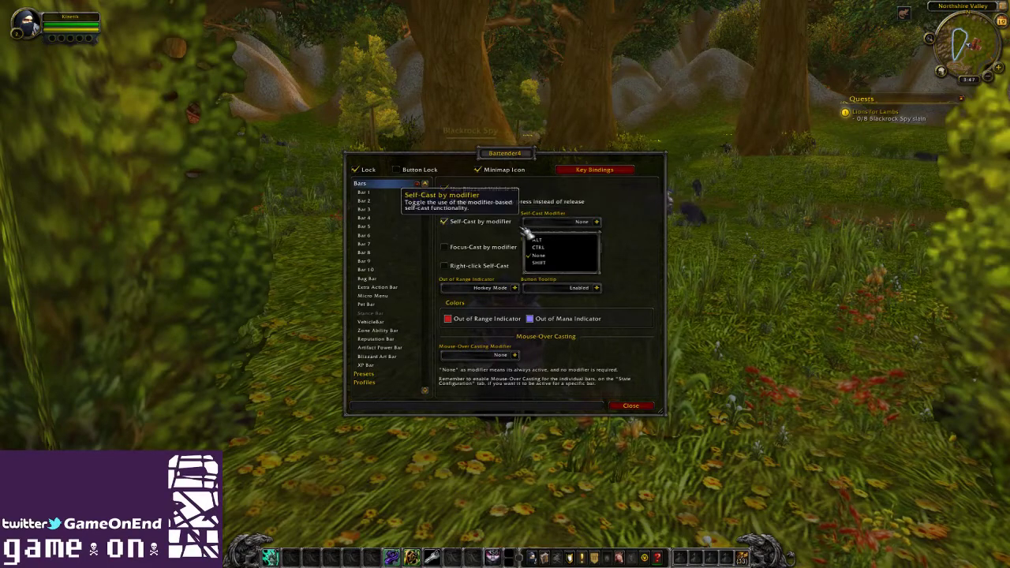
{"action": "left_click", "coordinate": [597, 223]}
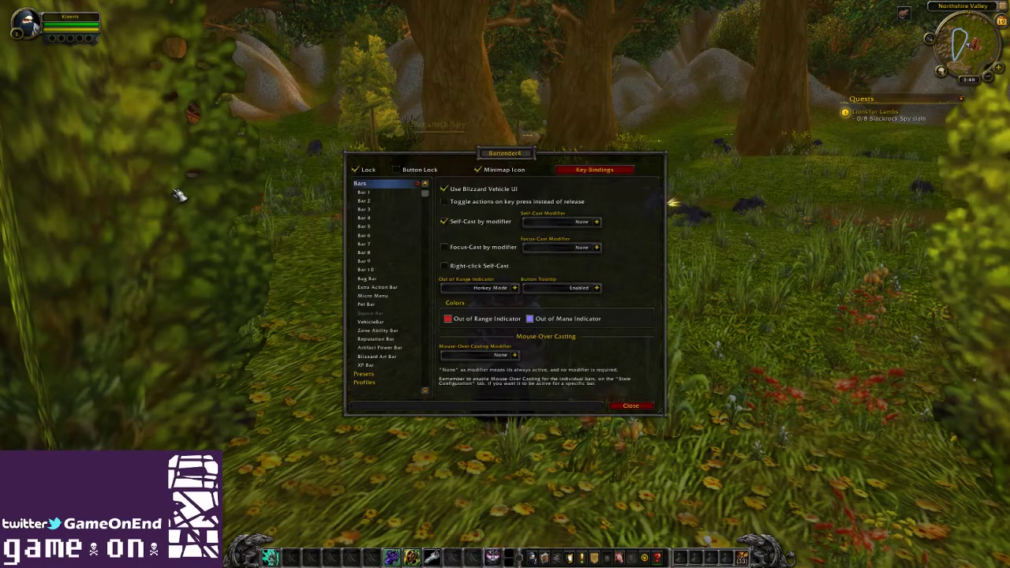
Leave the out-of-range colour and mouse-over modifier (None) unchanged, then select Bar 1
{"action": "left_click", "coordinate": [449, 319]}
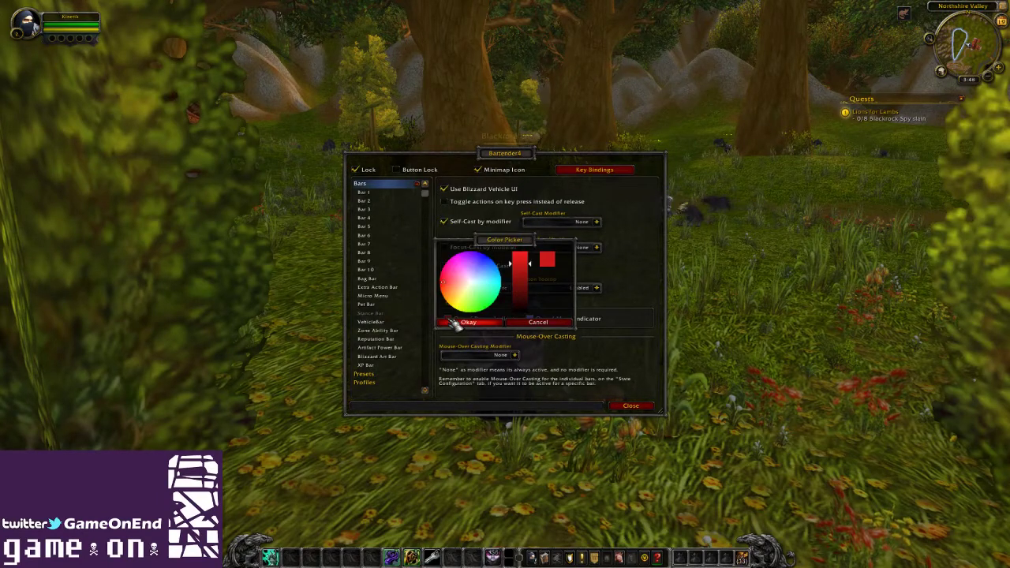
{"action": "left_click", "coordinate": [548, 325]}
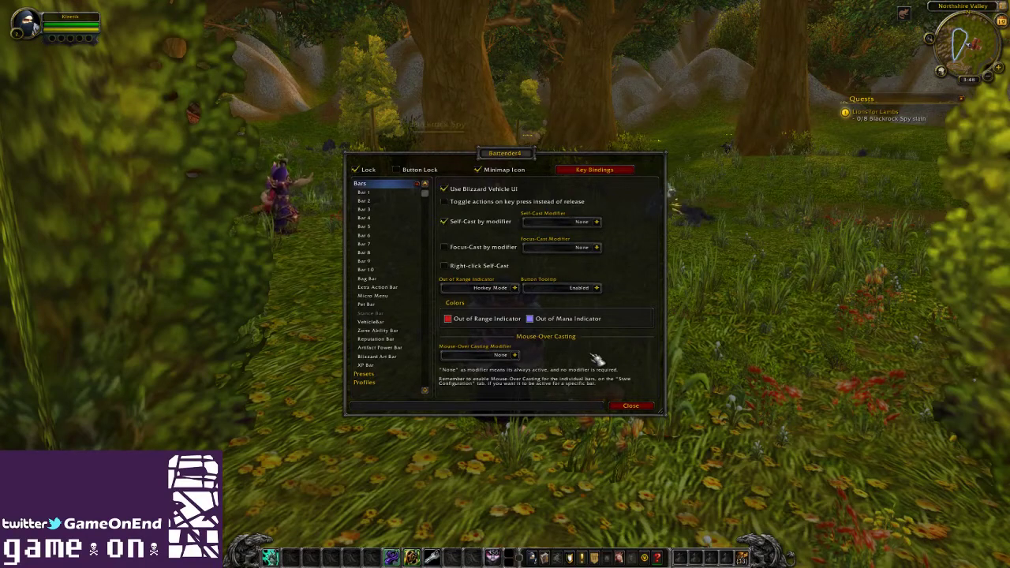
{"action": "left_click", "coordinate": [516, 356]}
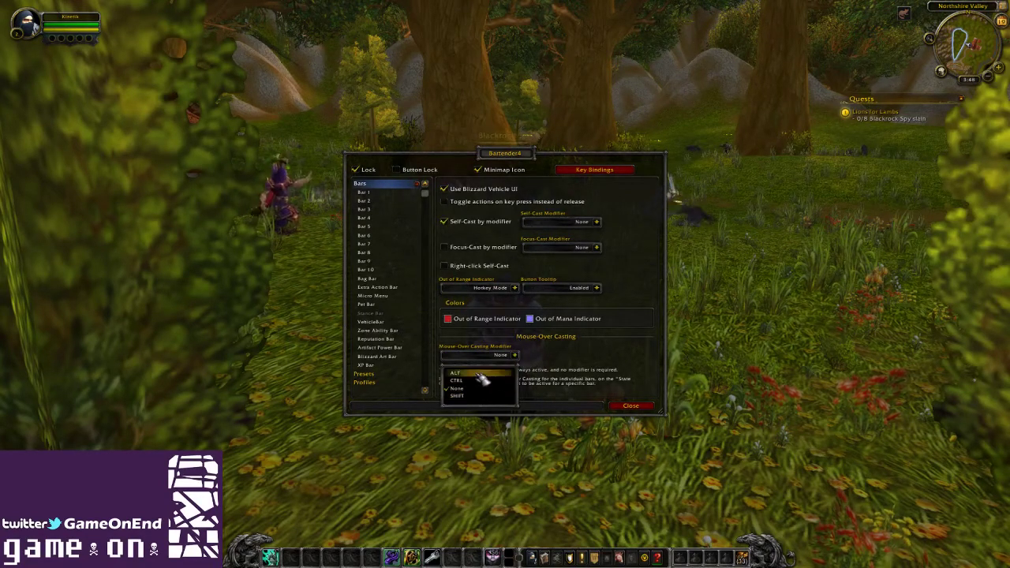
{"action": "left_click", "coordinate": [516, 355]}
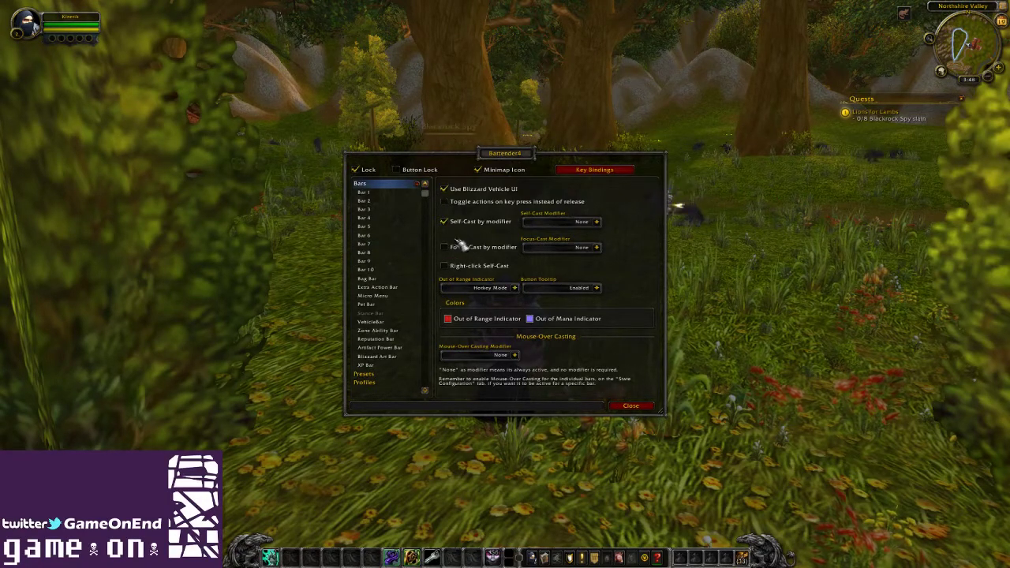
{"action": "left_click", "coordinate": [396, 193]}
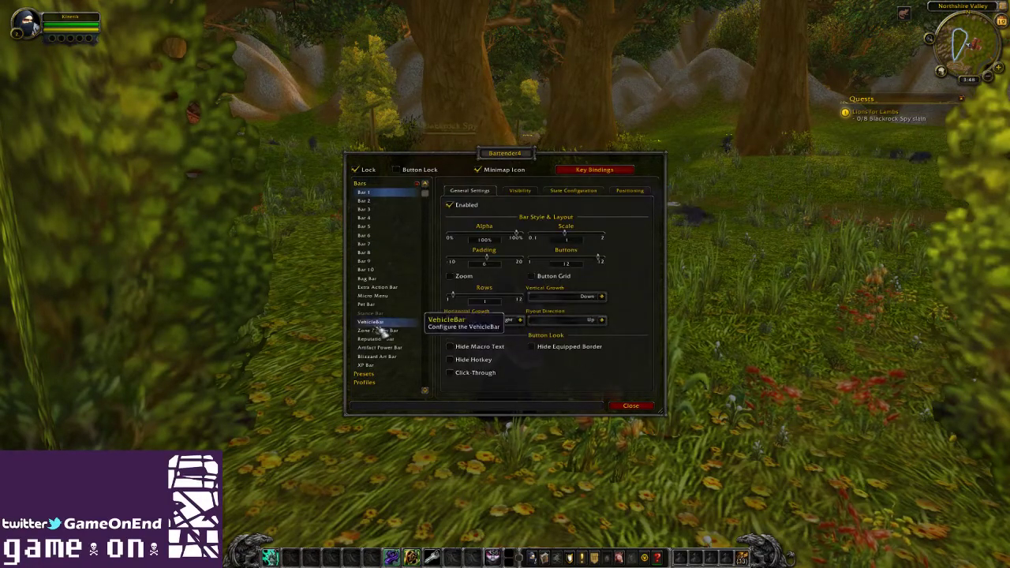
Set Bar 1's vertical growth to Down, keeping horizontal growth at Right
{"action": "left_click", "coordinate": [602, 297]}
{"action": "left_click", "coordinate": [580, 329]}
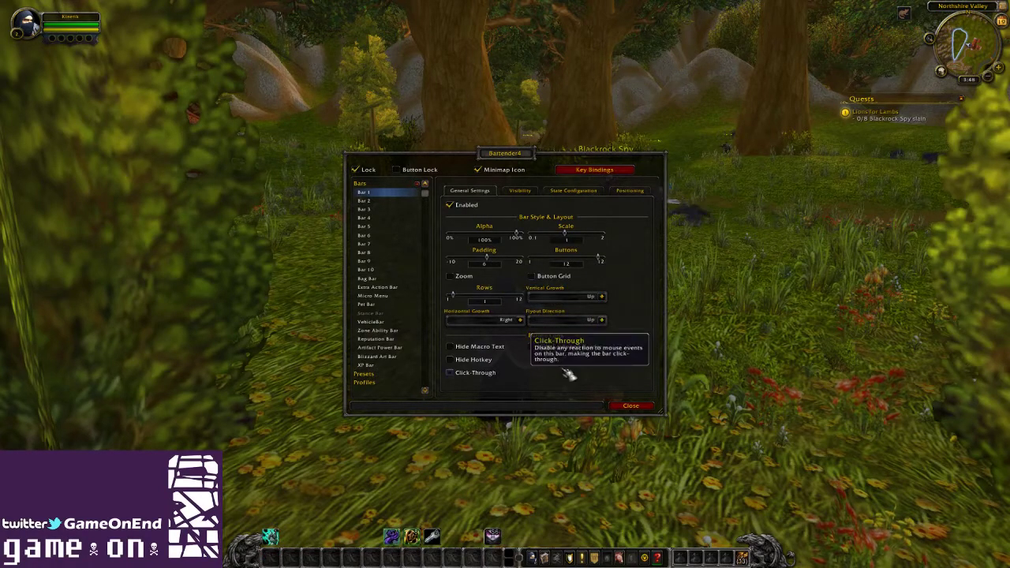
{"action": "left_click", "coordinate": [603, 297]}
{"action": "left_click", "coordinate": [593, 316]}
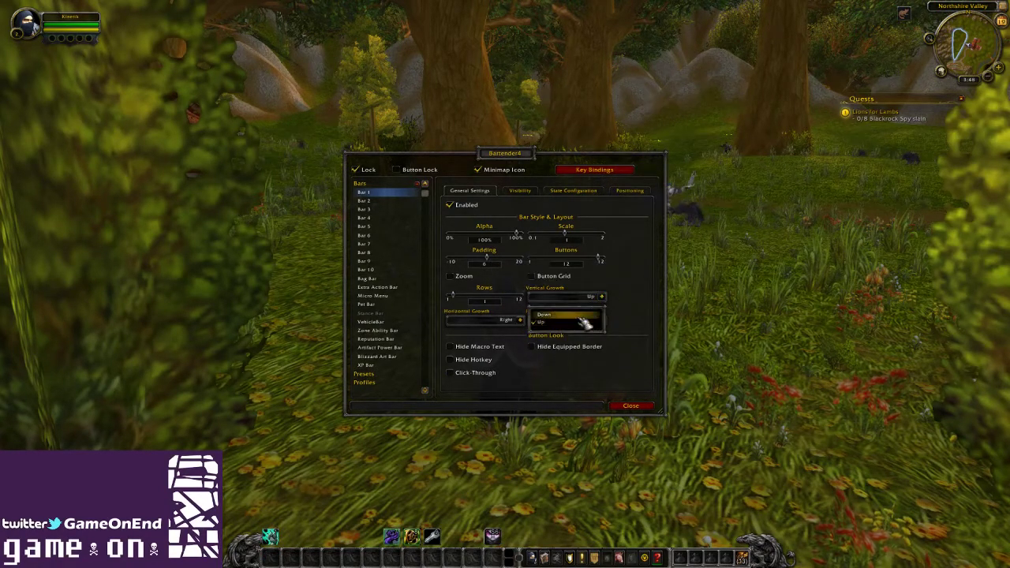
{"action": "left_click", "coordinate": [520, 319]}
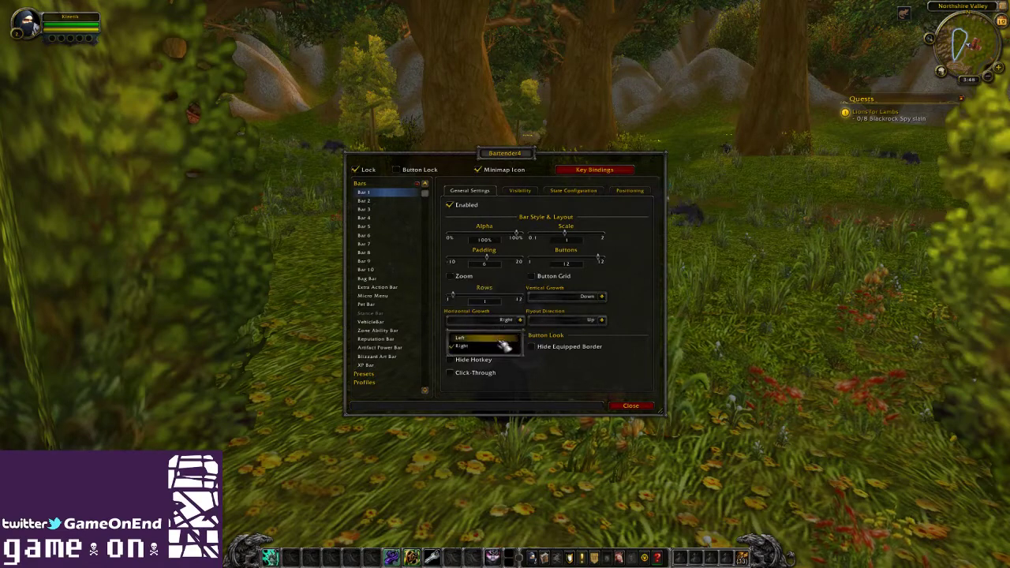
{"action": "left_click", "coordinate": [500, 347]}
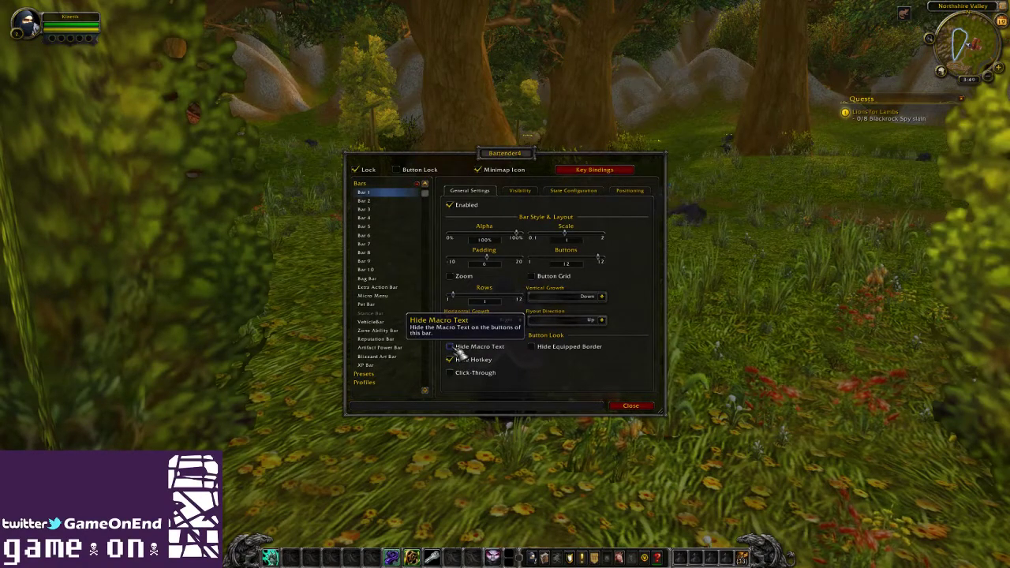
Uncheck Hide Hotkey on Bar 1 and test the Buttons slider, returning it to 12
{"action": "left_click", "coordinate": [474, 360]}
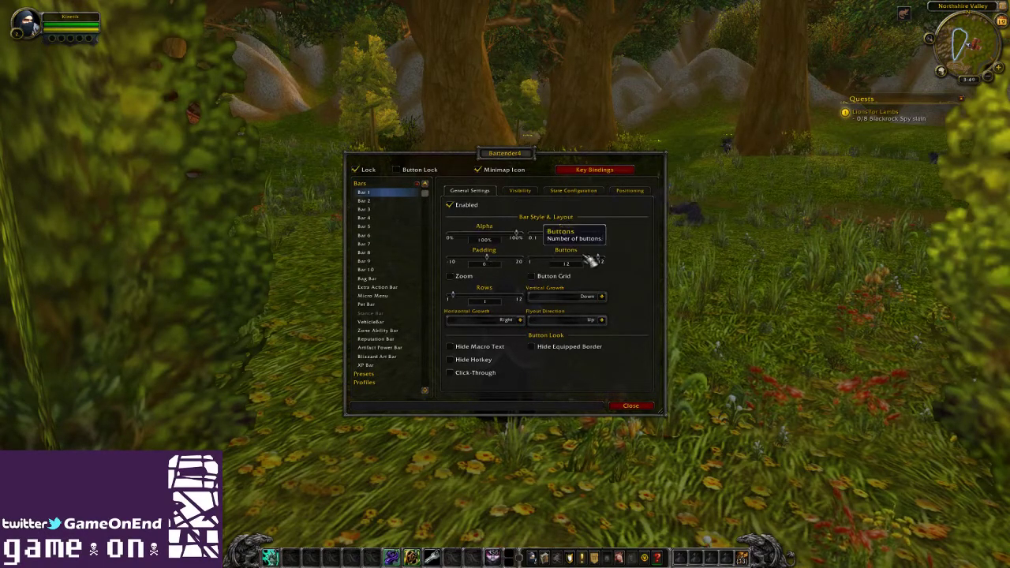
{"action": "left_click_drag", "start_coordinate": [592, 260], "coordinate": [546, 264]}
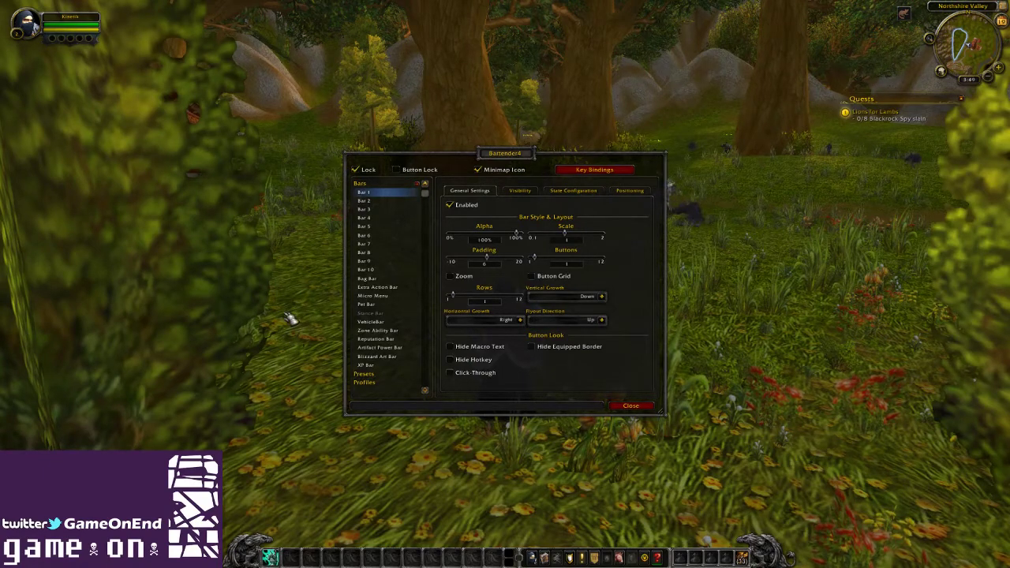
{"action": "left_click_drag", "start_coordinate": [533, 258], "coordinate": [613, 271]}
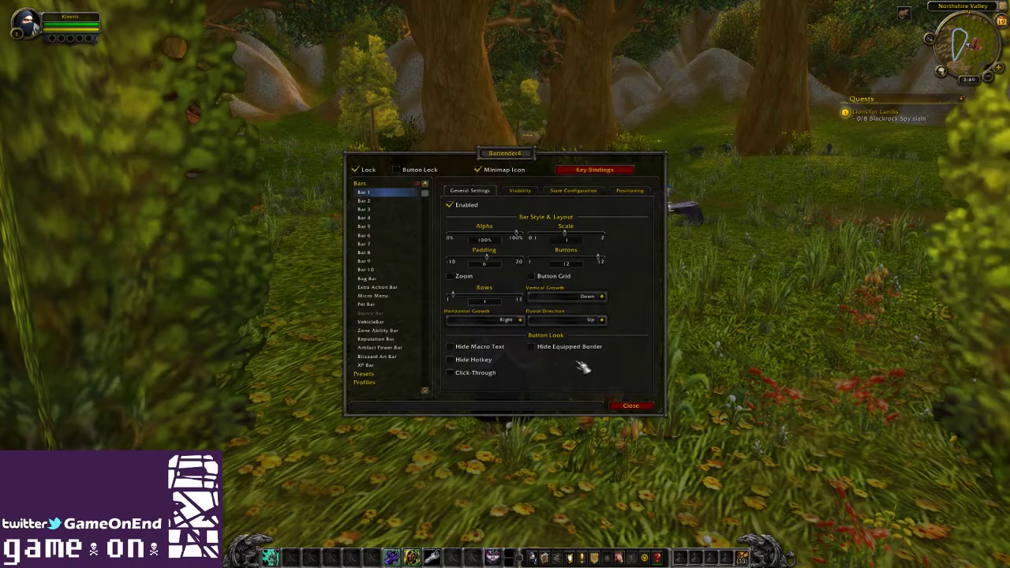
Toggle Bar 1's Fade Out on and back off in Visibility, then open State Configuration
{"action": "left_click", "coordinate": [521, 192]}
{"action": "left_click", "coordinate": [463, 222]}
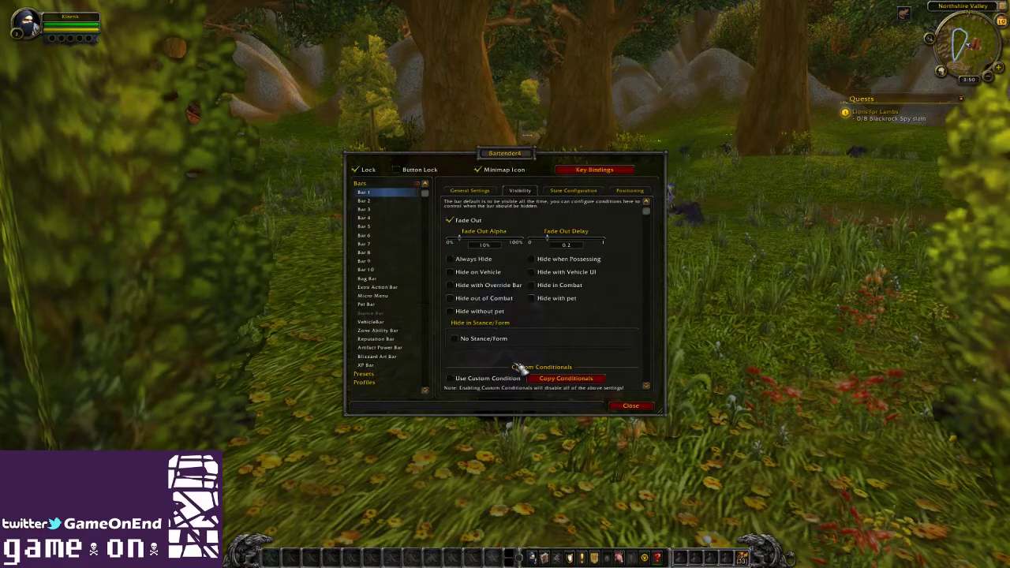
{"action": "left_click", "coordinate": [463, 221]}
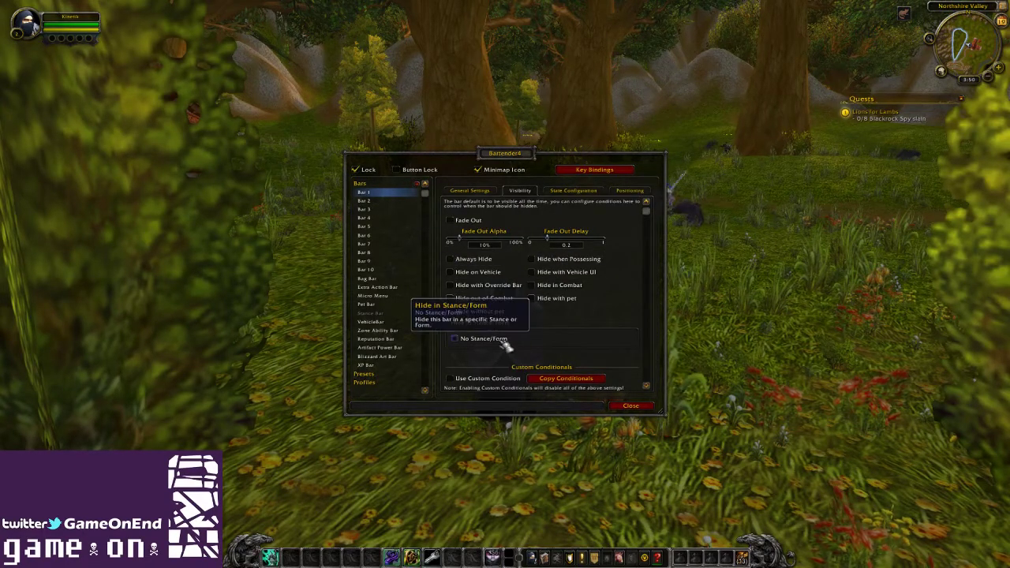
{"action": "scroll", "coordinate": [460, 354], "scroll_direction": "down", "scroll_amount": 1}
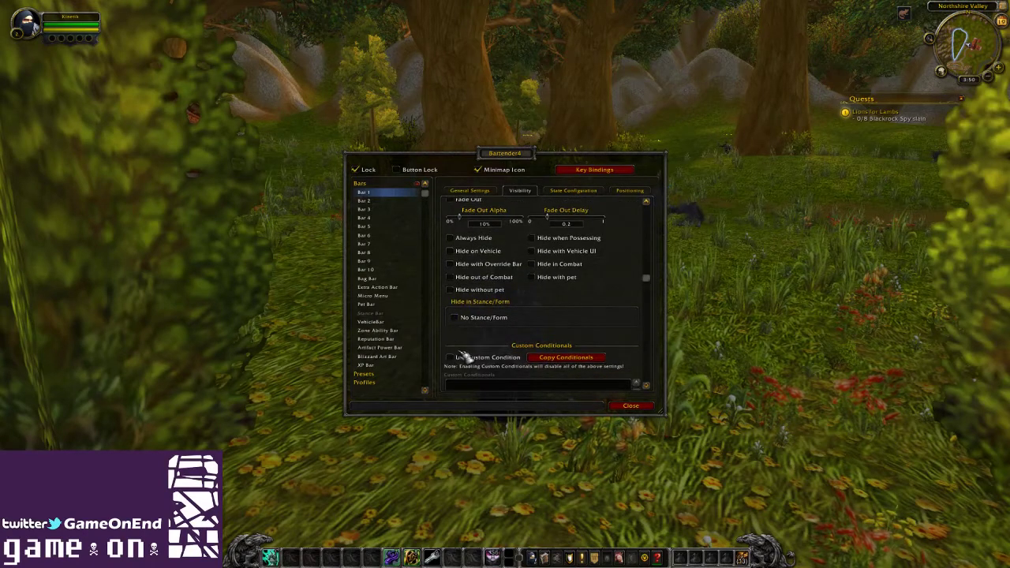
{"action": "scroll", "coordinate": [608, 318], "scroll_direction": "down", "scroll_amount": 2}
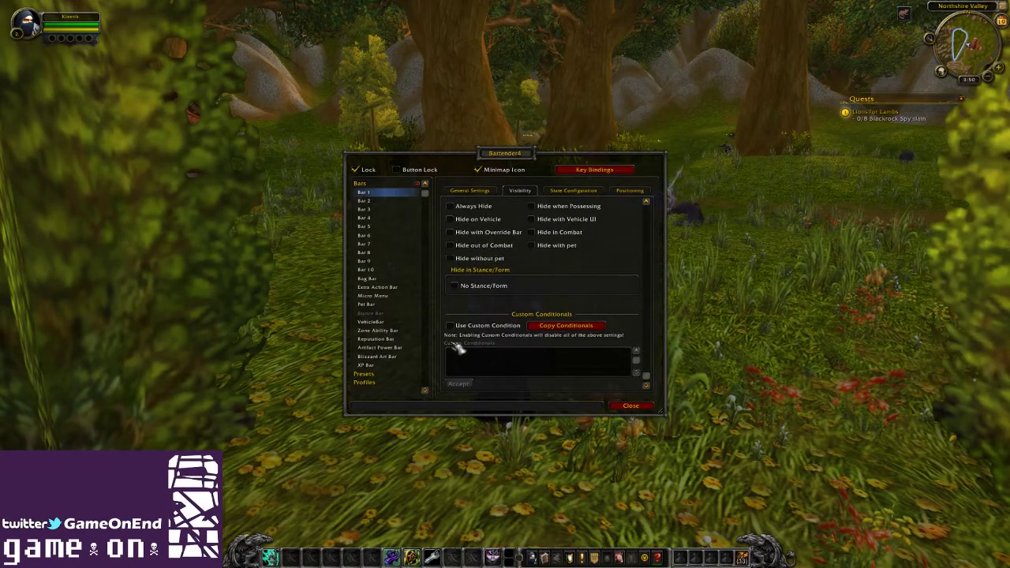
{"action": "scroll", "coordinate": [612, 306], "scroll_direction": "up", "scroll_amount": 3}
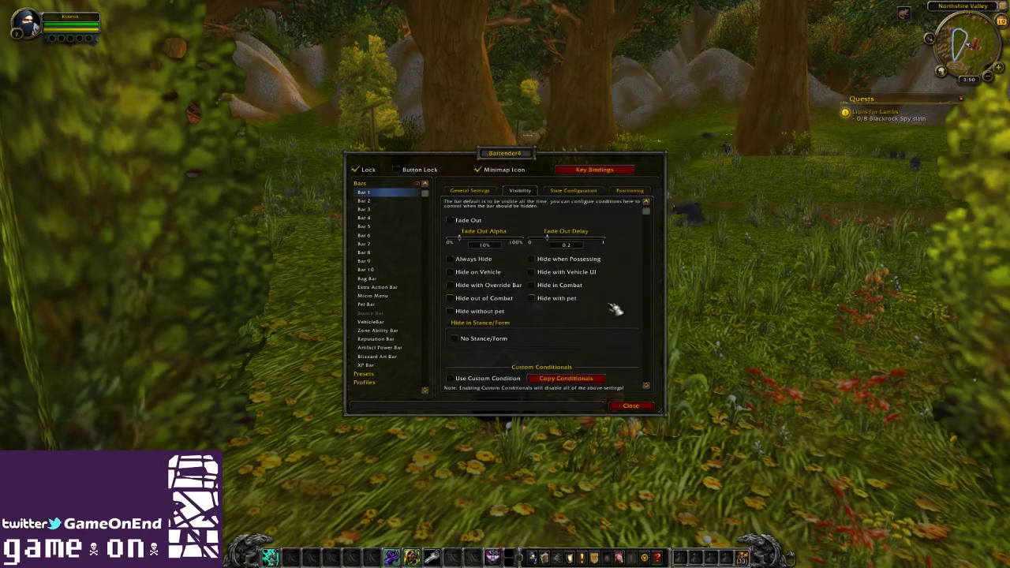
{"action": "left_click", "coordinate": [590, 192]}
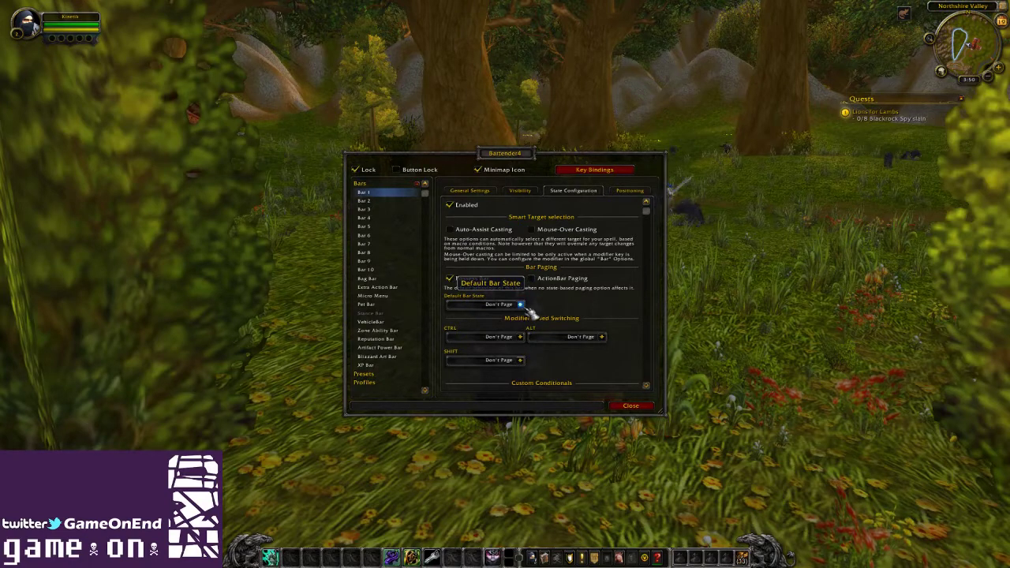
Check Bar 1's positioning (anchor BOTTOM, X -510, Y 41.75), then return to General Settings
{"action": "left_click", "coordinate": [631, 192]}
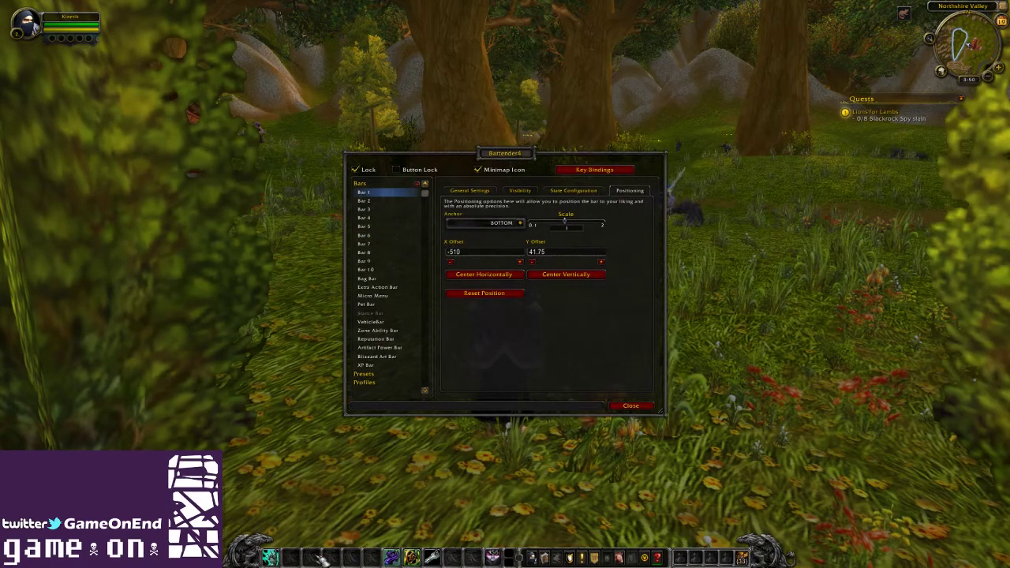
{"action": "left_click", "coordinate": [485, 192]}
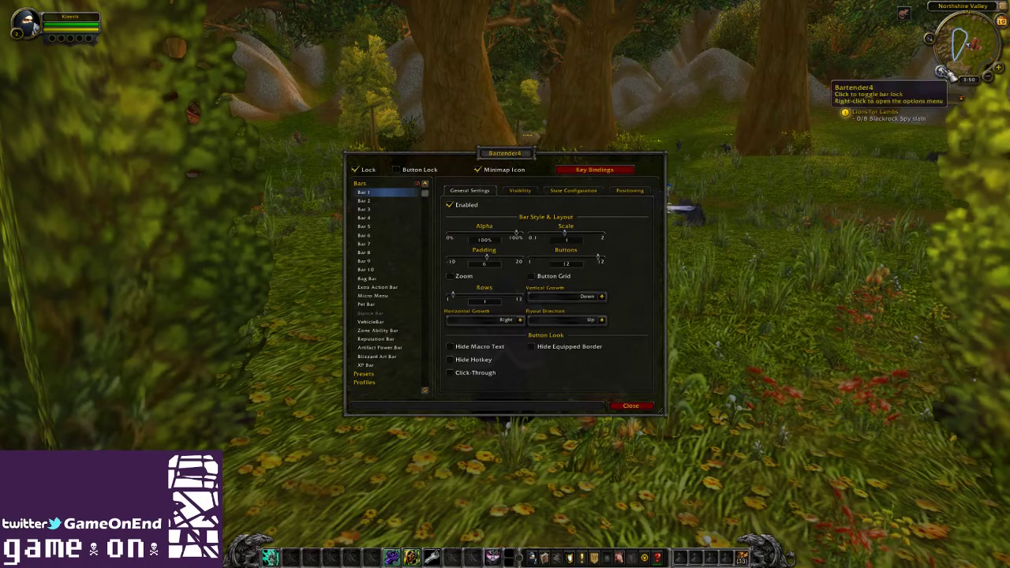
Unlock the bars, drag the Zone Ability Bar next to the Extra Action Bar, then lock them
{"action": "left_click", "coordinate": [946, 72]}
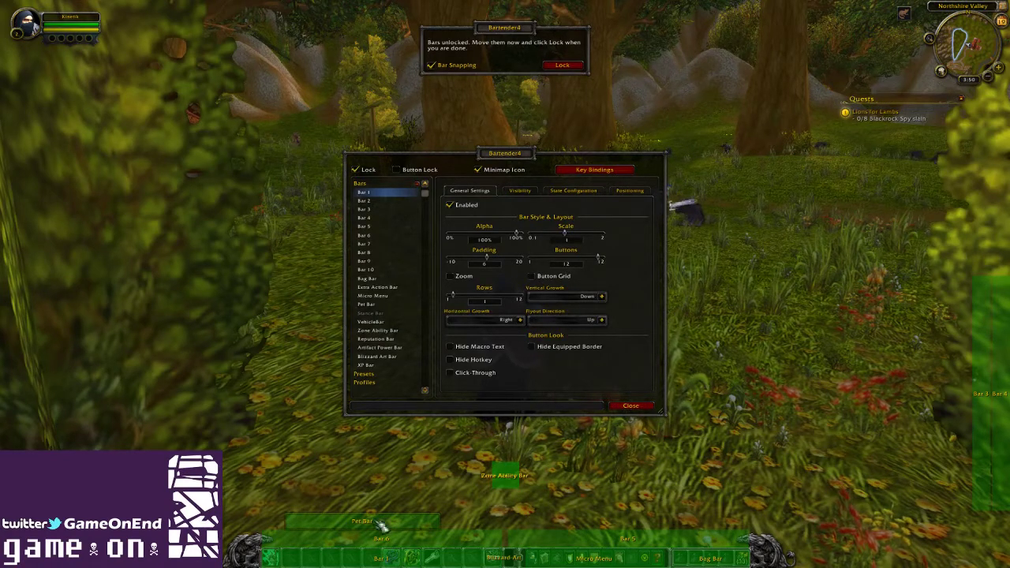
{"action": "left_click_drag", "start_coordinate": [517, 489], "coordinate": [297, 506]}
{"action": "left_click_drag", "start_coordinate": [547, 488], "coordinate": [389, 488]}
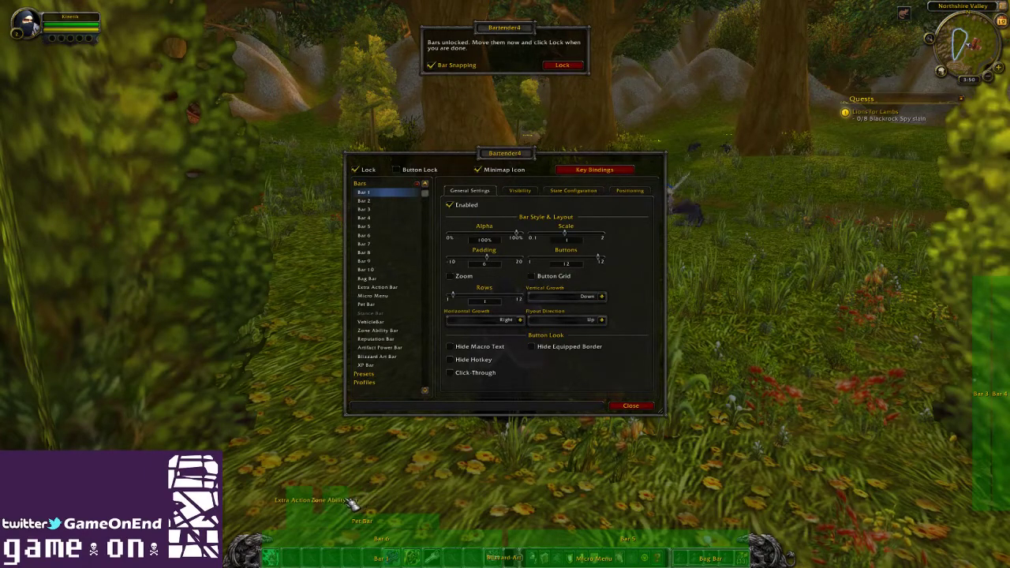
{"action": "left_click_drag", "start_coordinate": [352, 503], "coordinate": [345, 505]}
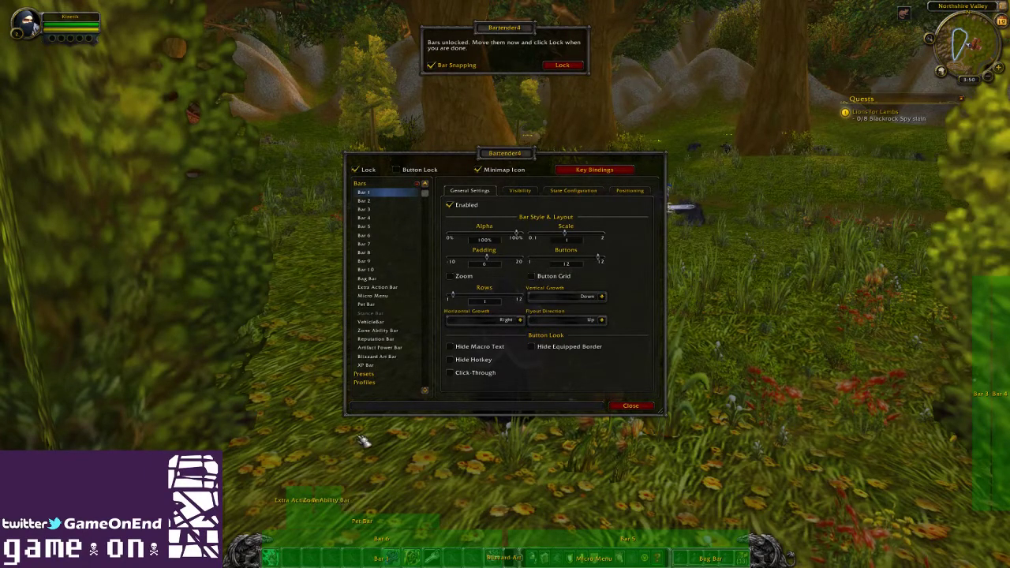
{"action": "mouse_move", "coordinate": [411, 558]}
{"action": "left_mouse_down"}
{"action": "mouse_move", "coordinate": [327, 422]}
{"action": "mouse_move", "coordinate": [240, 391]}
{"action": "mouse_move", "coordinate": [237, 371]}
{"action": "mouse_move", "coordinate": [434, 555]}
{"action": "mouse_move", "coordinate": [399, 559]}
{"action": "left_mouse_up"}
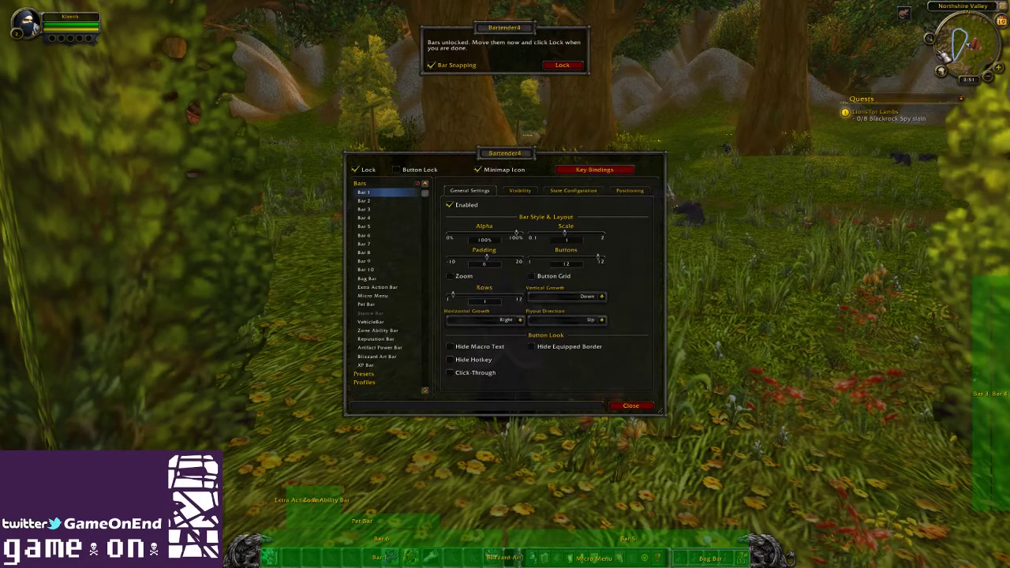
{"action": "left_click", "coordinate": [562, 64]}
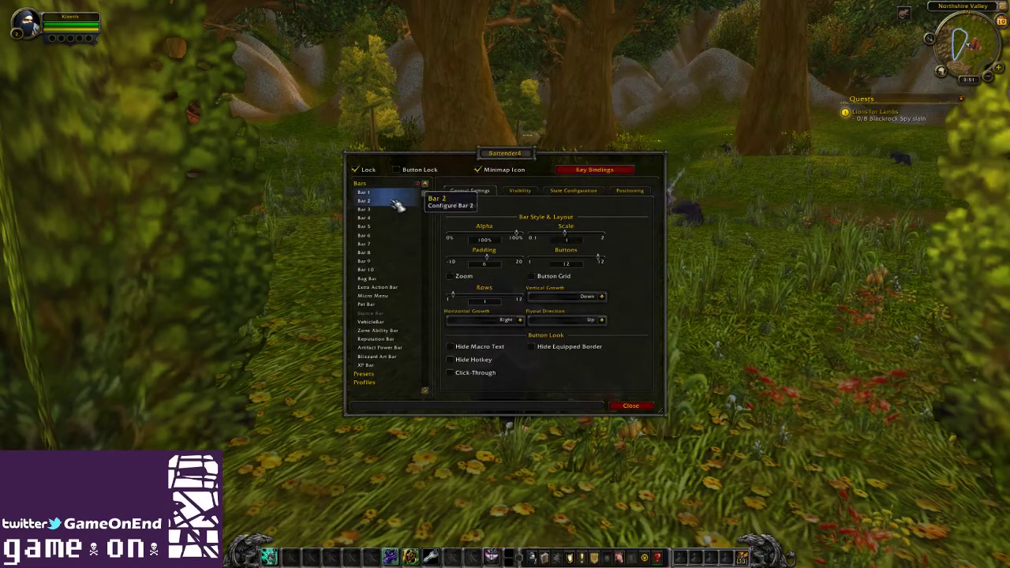
Uncheck Enabled for both Bag Bar and Micro Menu, then select Blizzard Art Bar
{"action": "left_click", "coordinate": [395, 279]}
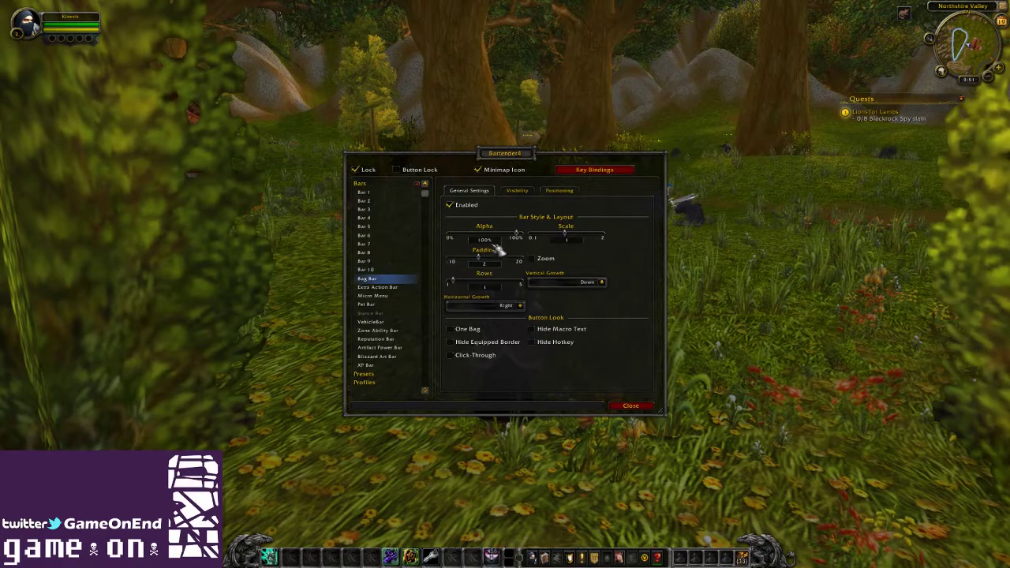
{"action": "left_click", "coordinate": [467, 210]}
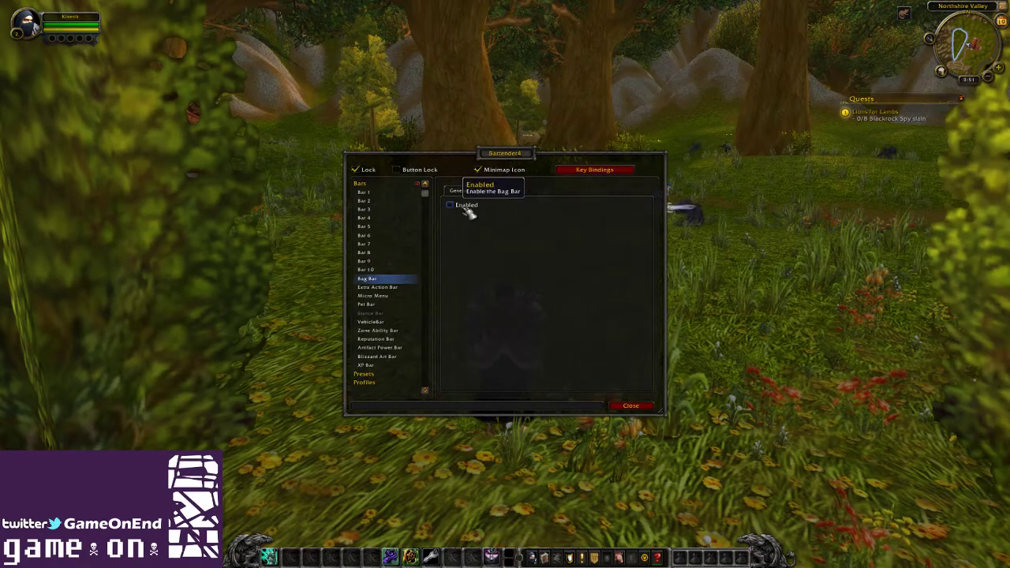
{"action": "left_click", "coordinate": [390, 296]}
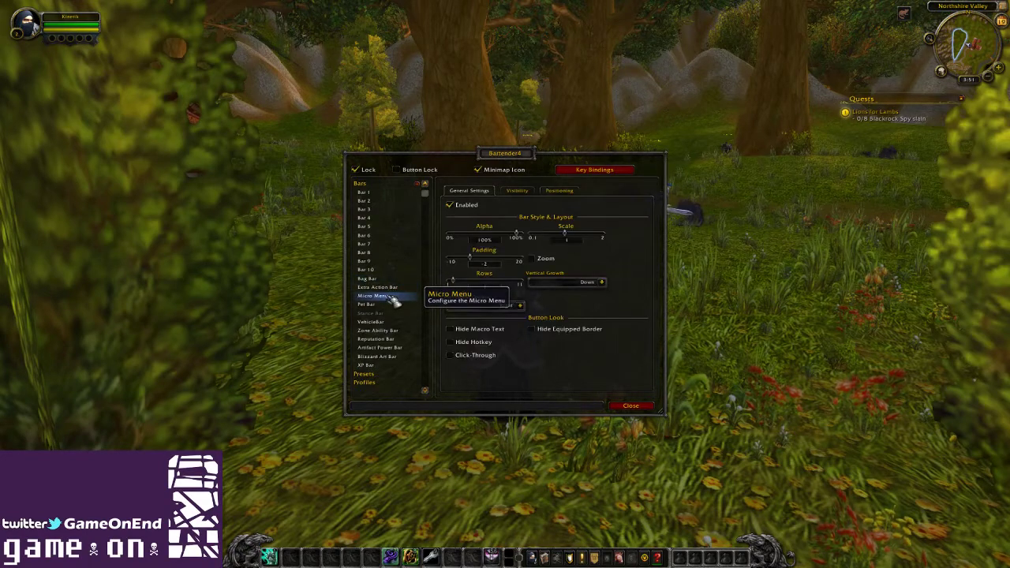
{"action": "left_click", "coordinate": [467, 207]}
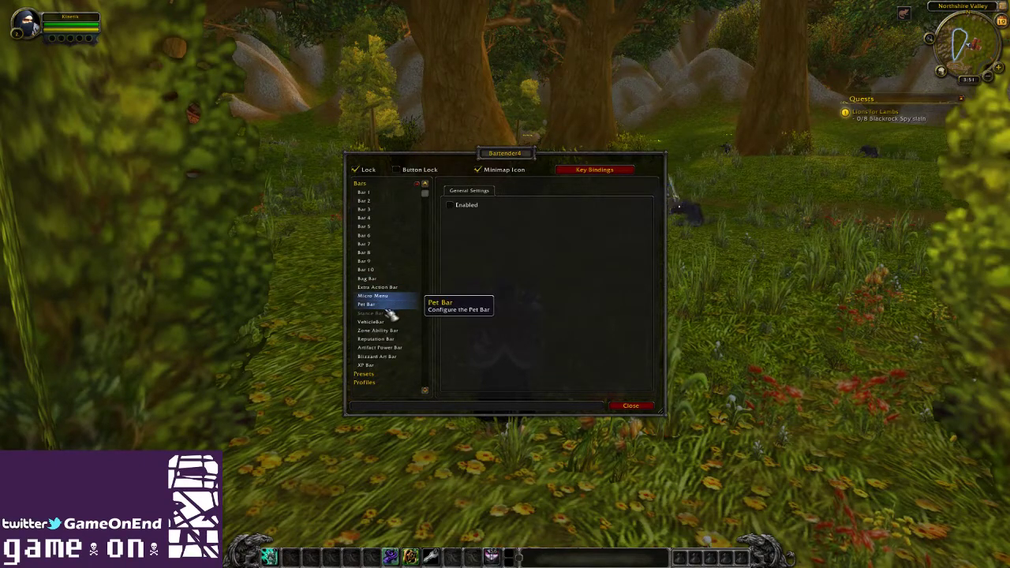
{"action": "left_click", "coordinate": [397, 357]}
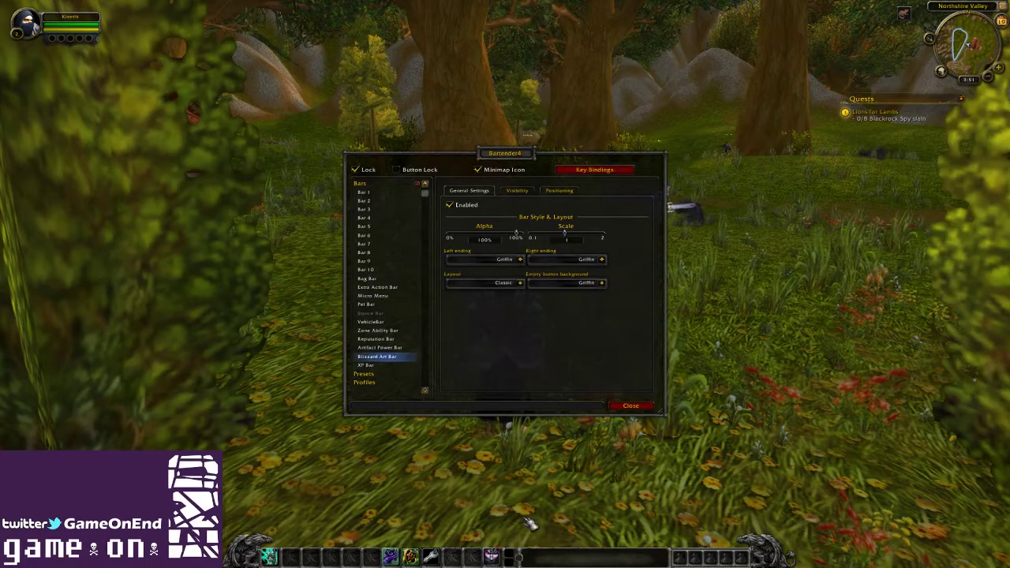
Set both the left and right endings of the Blizzard Art Bar to Lion
{"action": "left_click", "coordinate": [520, 260]}
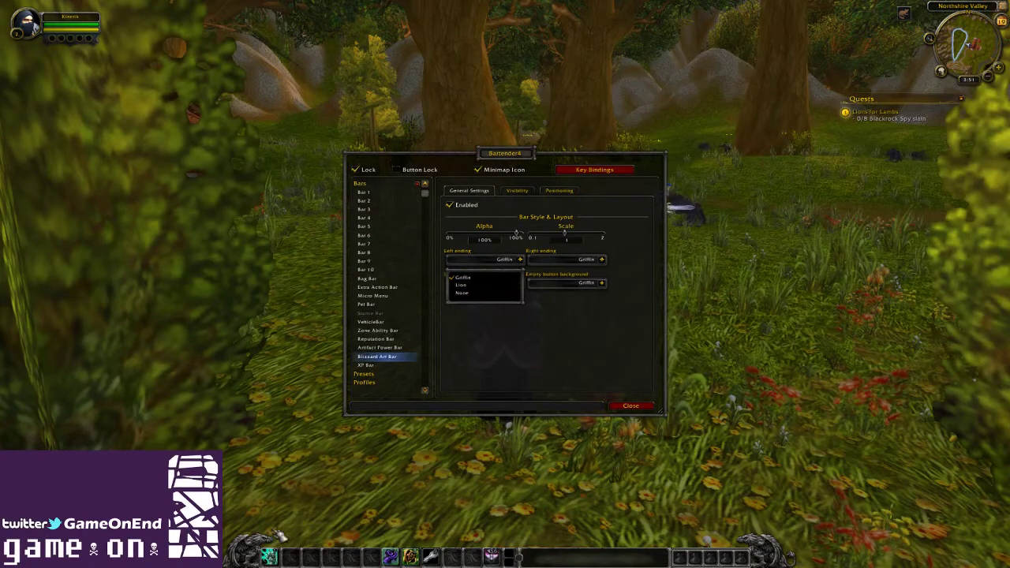
{"action": "left_click", "coordinate": [476, 290]}
{"action": "left_click", "coordinate": [513, 286]}
{"action": "left_click", "coordinate": [526, 259]}
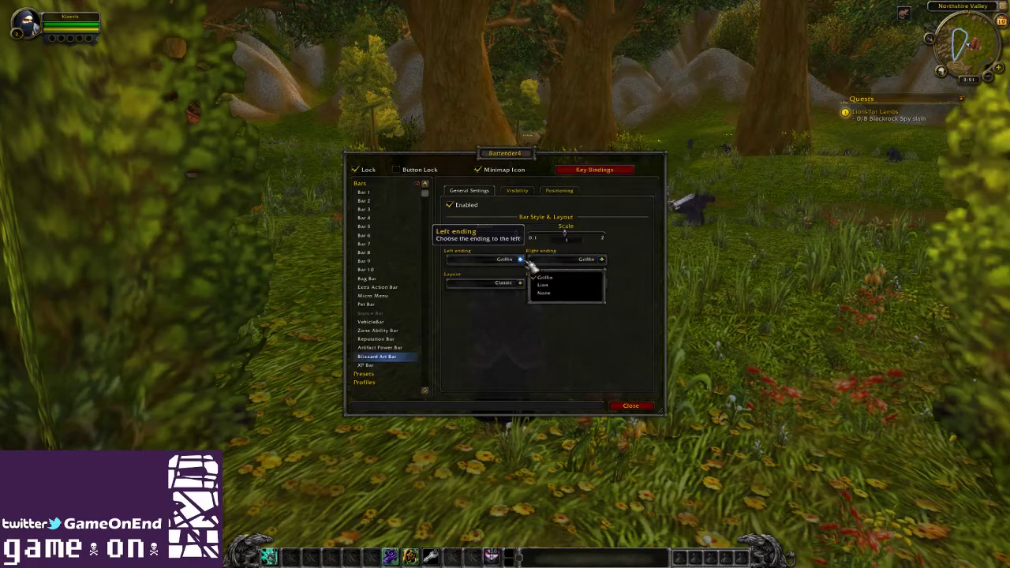
{"action": "left_click", "coordinate": [517, 259]}
{"action": "left_click", "coordinate": [487, 293]}
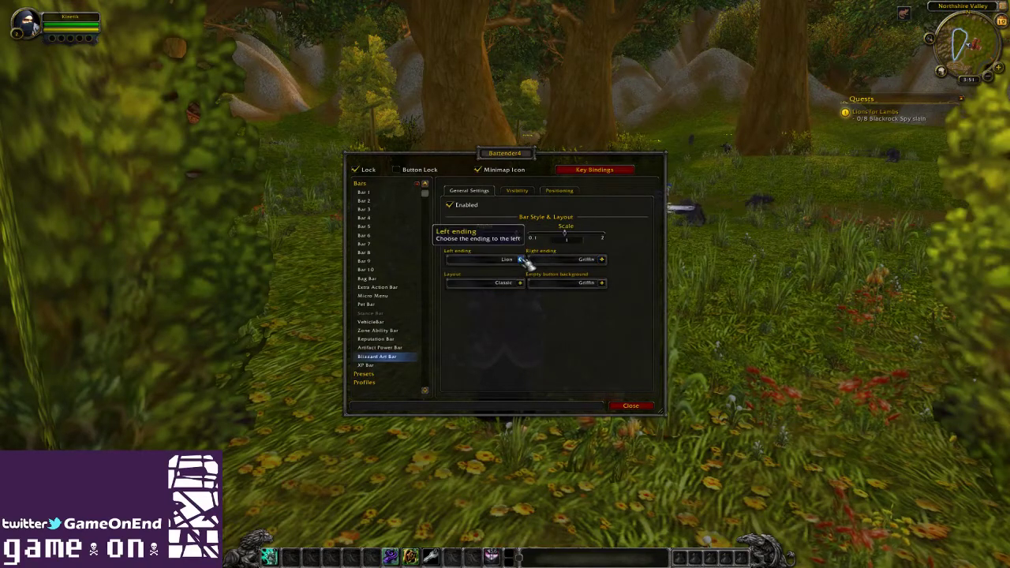
{"action": "left_click", "coordinate": [522, 260]}
{"action": "left_click", "coordinate": [601, 260]}
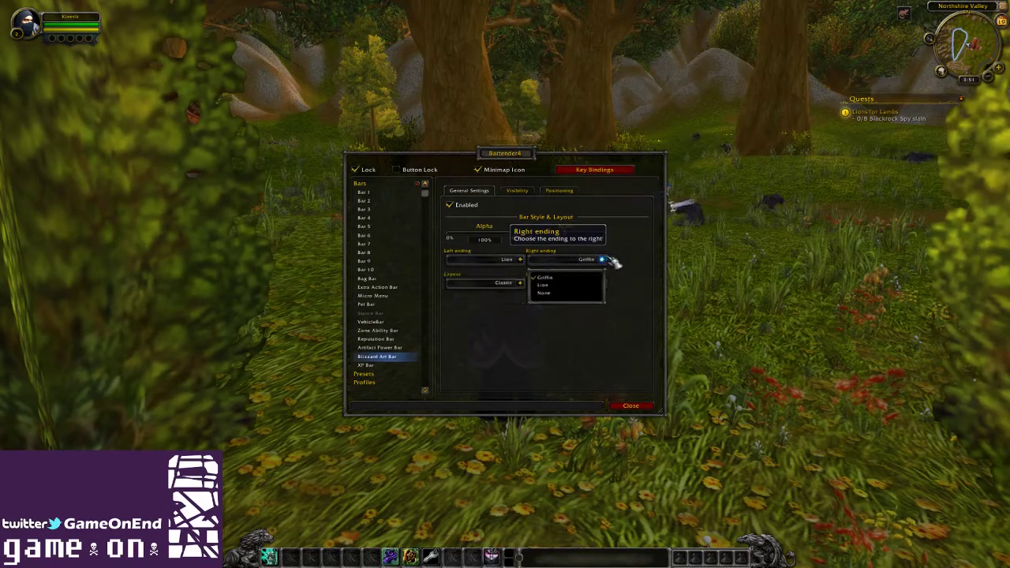
{"action": "left_click", "coordinate": [591, 286]}
{"action": "left_click", "coordinate": [601, 283]}
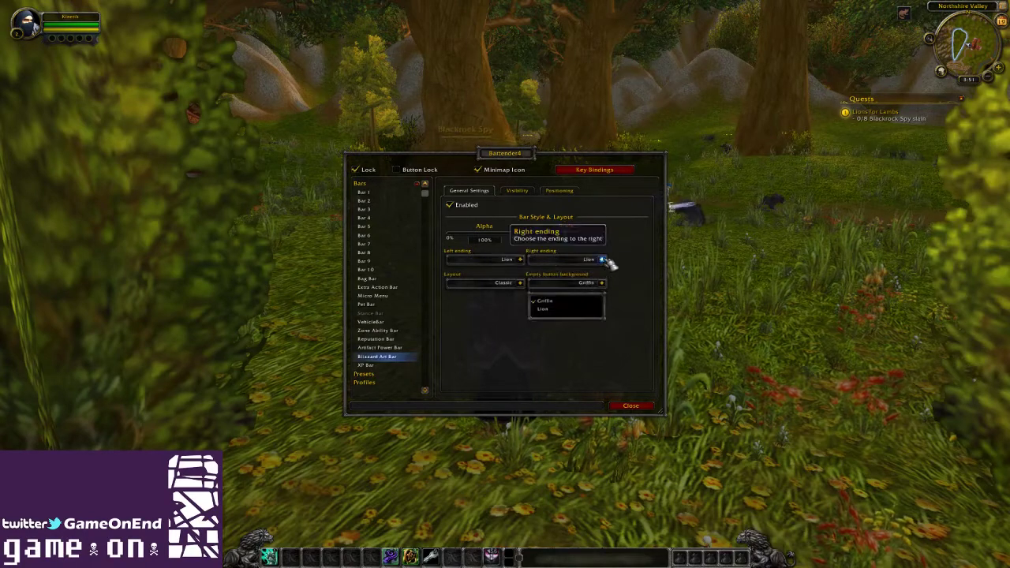
Change the art bar's empty button background from Griffin to Lion
{"action": "left_click", "coordinate": [608, 283]}
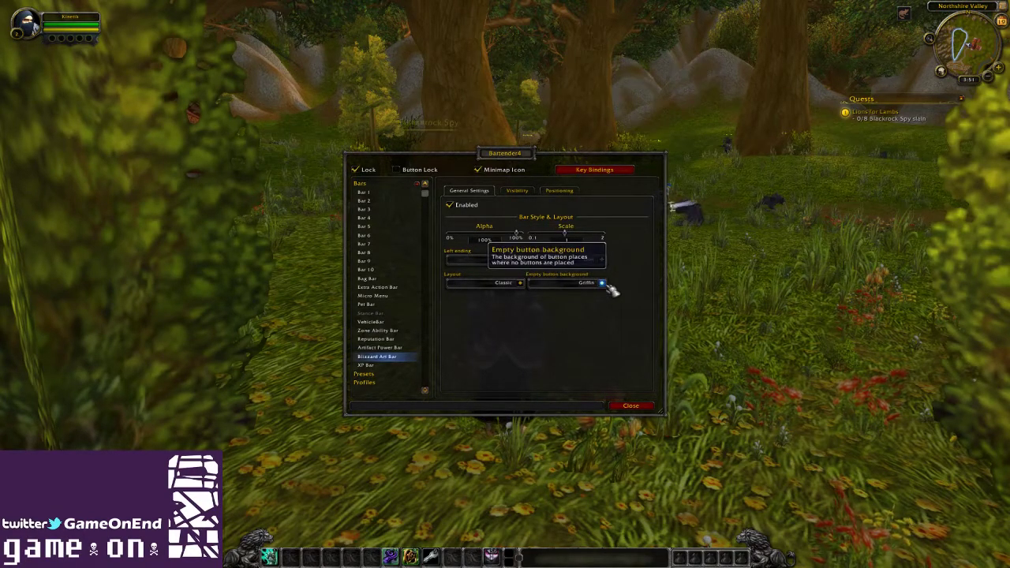
{"action": "left_click", "coordinate": [608, 285]}
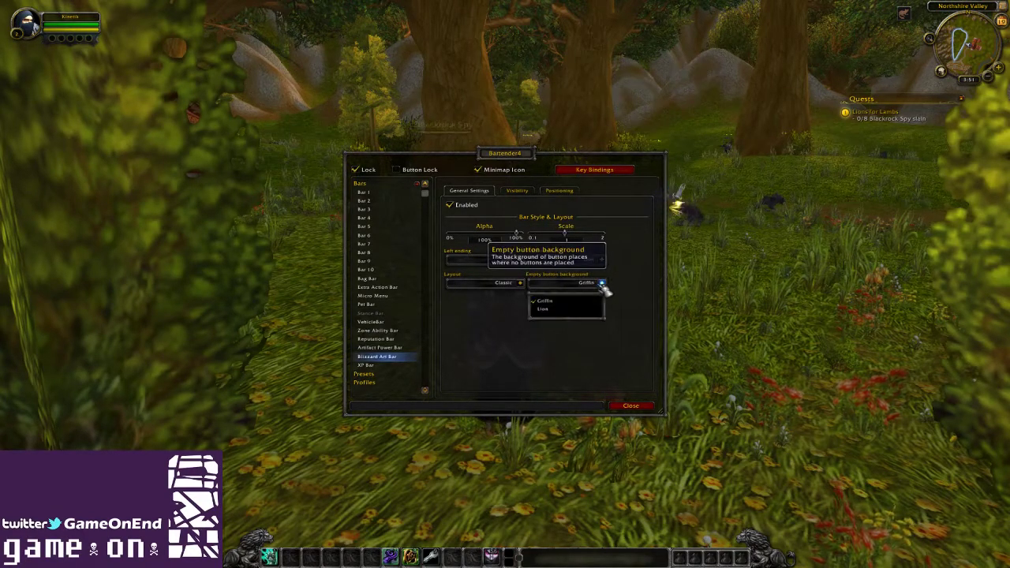
{"action": "left_click", "coordinate": [554, 311]}
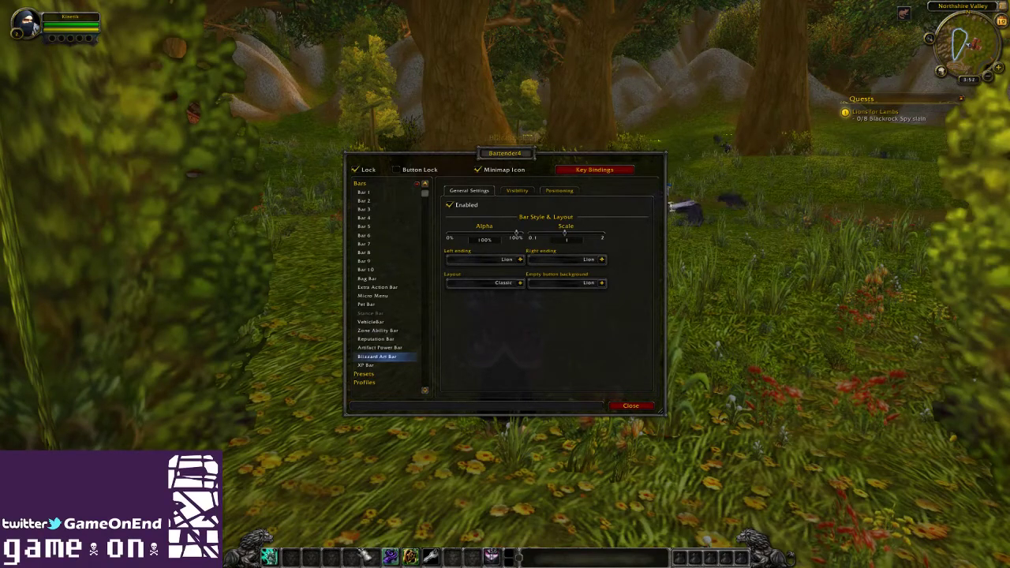
{"action": "left_click", "coordinate": [607, 286]}
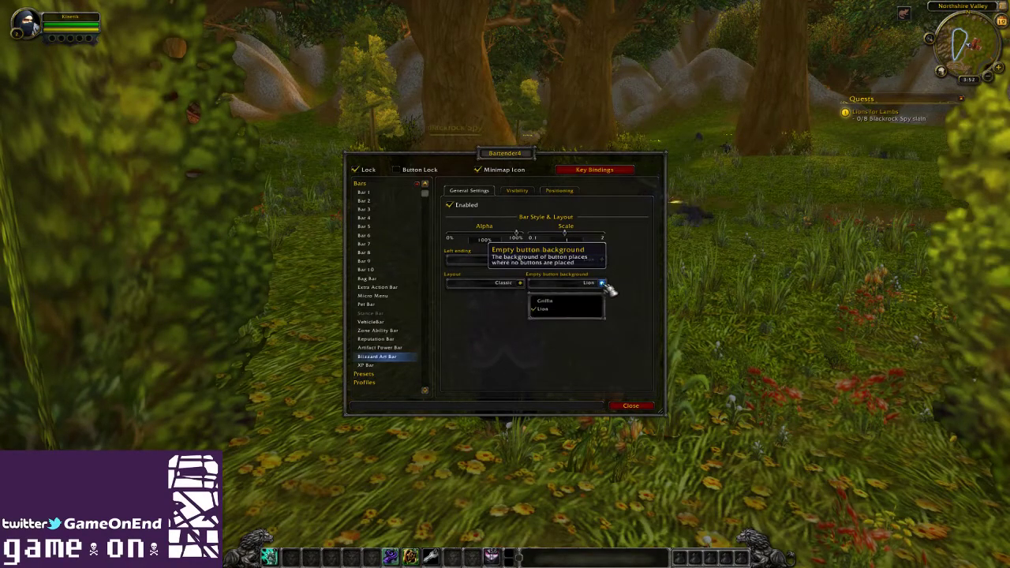
Toggle Fade Out on and off in Visibility, then disable the Blizzard Art Bar
{"action": "left_click", "coordinate": [523, 193]}
{"action": "left_click", "coordinate": [474, 222]}
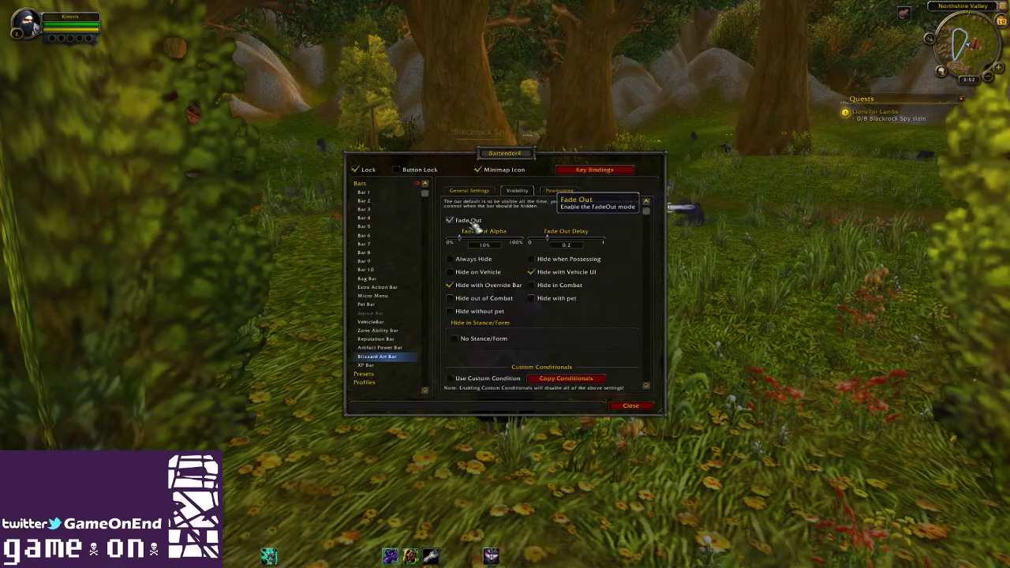
{"action": "left_click", "coordinate": [472, 222]}
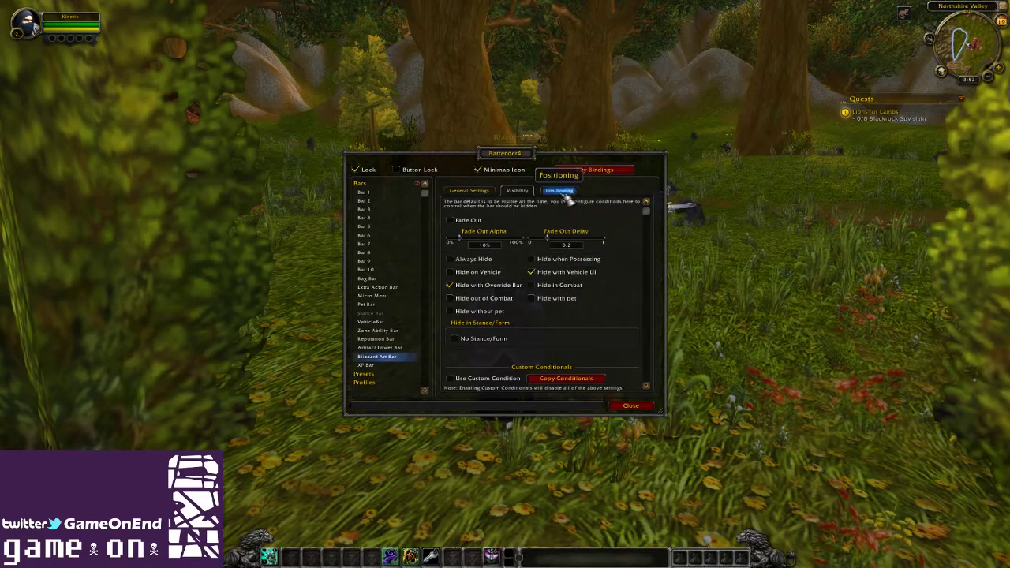
{"action": "left_click", "coordinate": [472, 191]}
{"action": "left_click", "coordinate": [462, 206]}
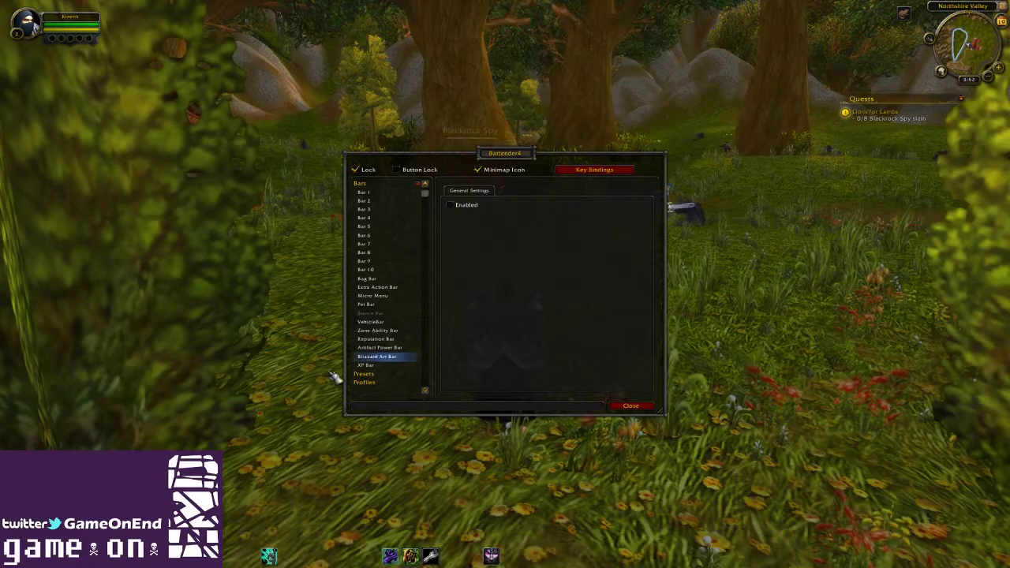
Browse Bar 1's Visibility, State Configuration and Positioning pages, then view the Artifact Power Bar settings
{"action": "left_click", "coordinate": [389, 194]}
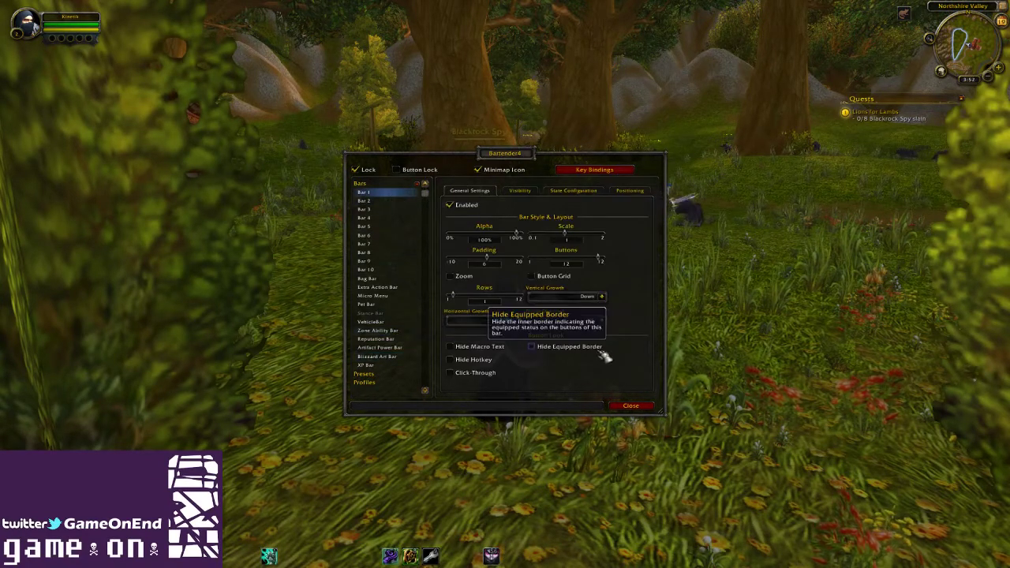
{"action": "left_click", "coordinate": [534, 191]}
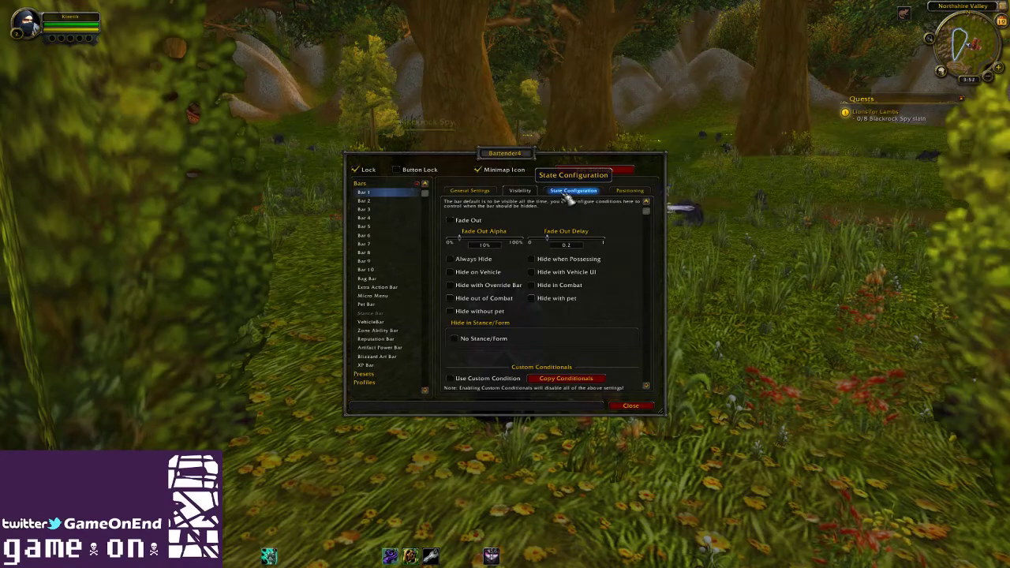
{"action": "left_click", "coordinate": [566, 194]}
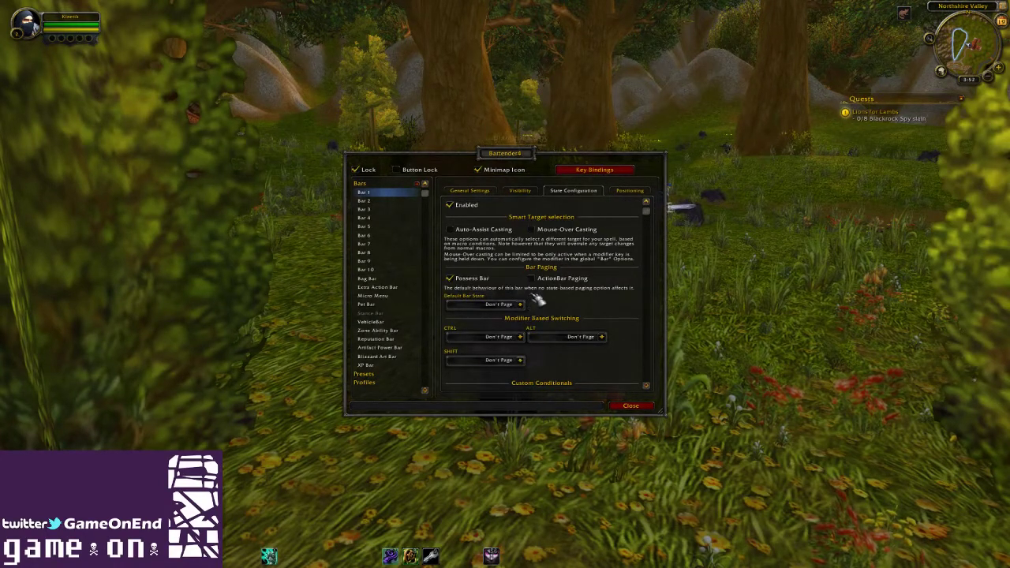
{"action": "left_click", "coordinate": [629, 193]}
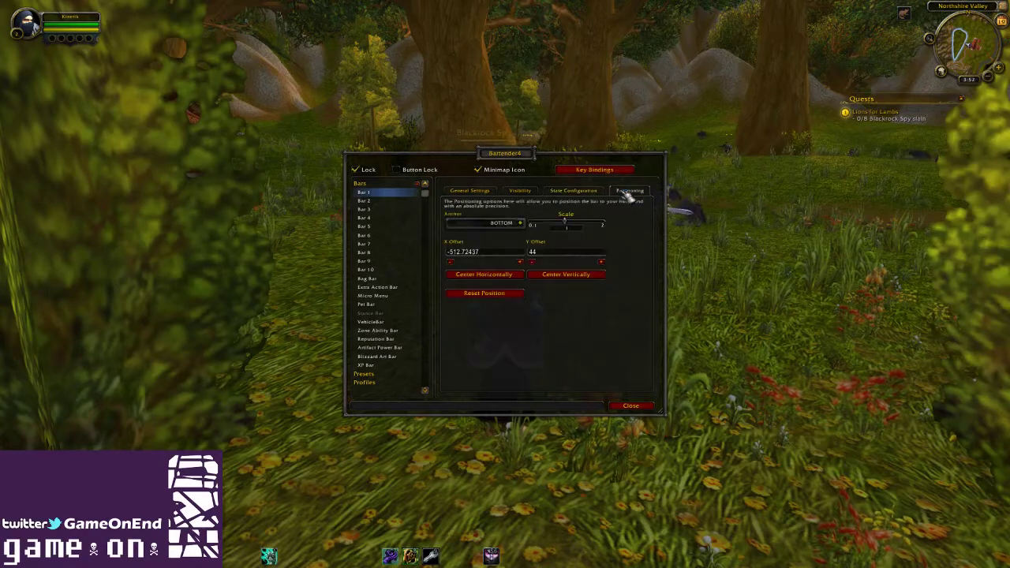
{"action": "left_click", "coordinate": [480, 194]}
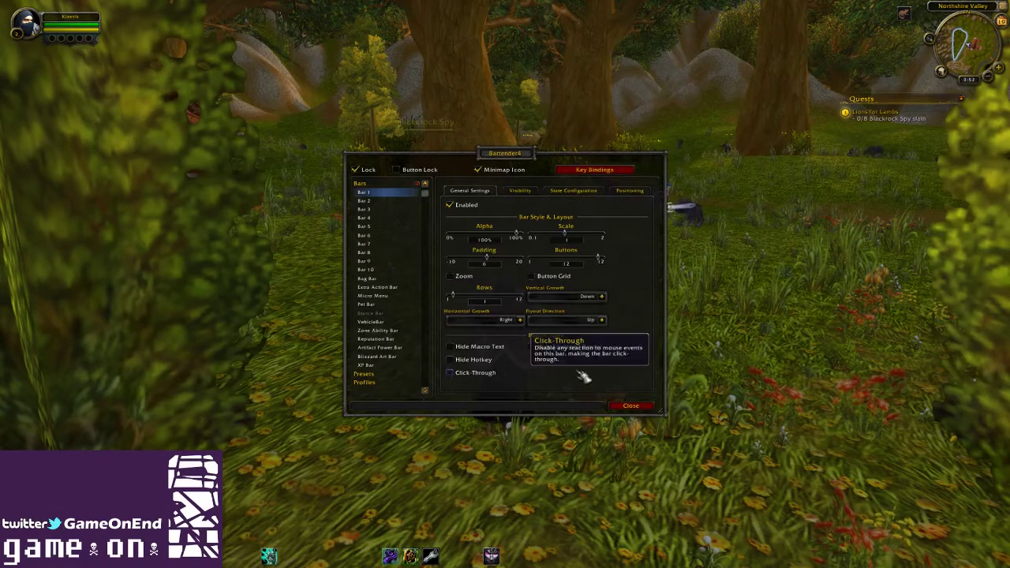
{"action": "left_click", "coordinate": [395, 348]}
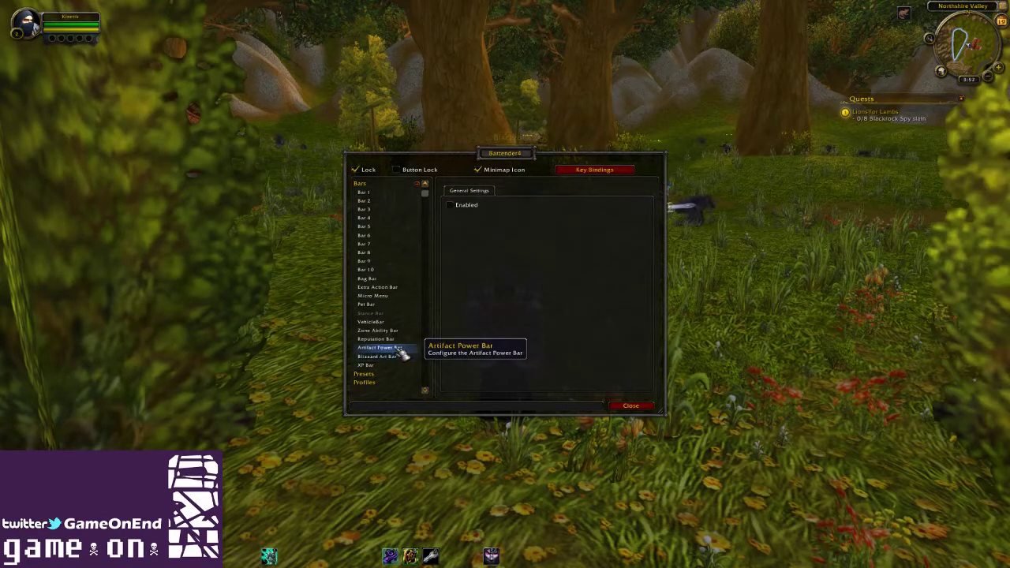
Try the Two bars wide preset, settle on Three bars stacked, then view Profiles
{"action": "left_click", "coordinate": [391, 377]}
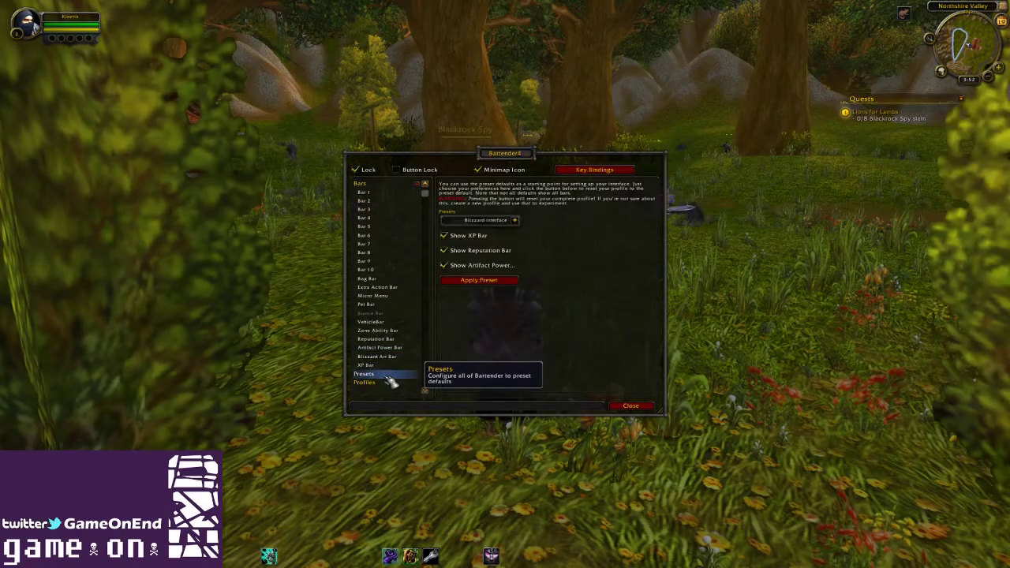
{"action": "left_click", "coordinate": [515, 221]}
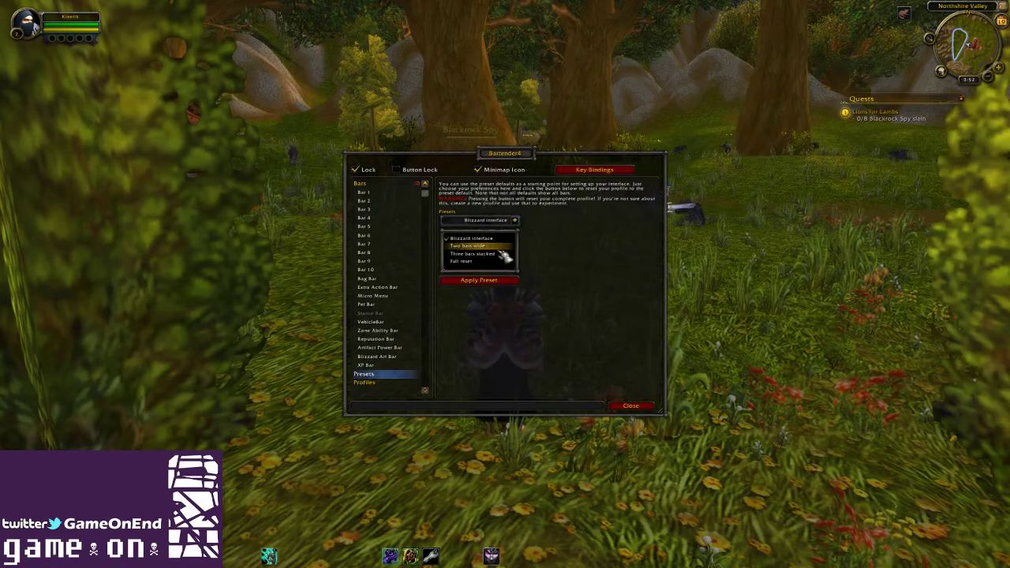
{"action": "left_click", "coordinate": [502, 246]}
{"action": "left_click", "coordinate": [515, 221]}
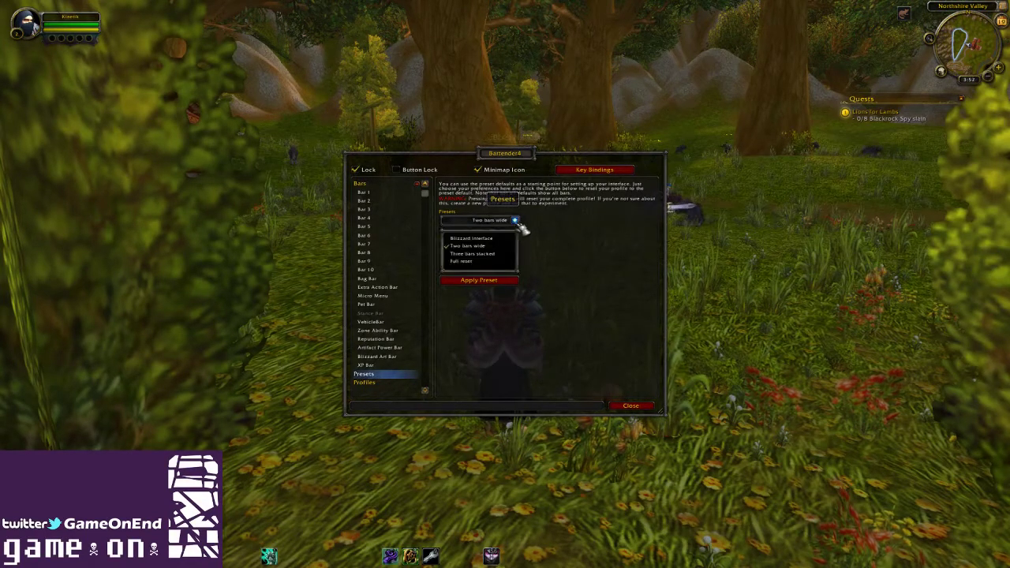
{"action": "left_click", "coordinate": [503, 260]}
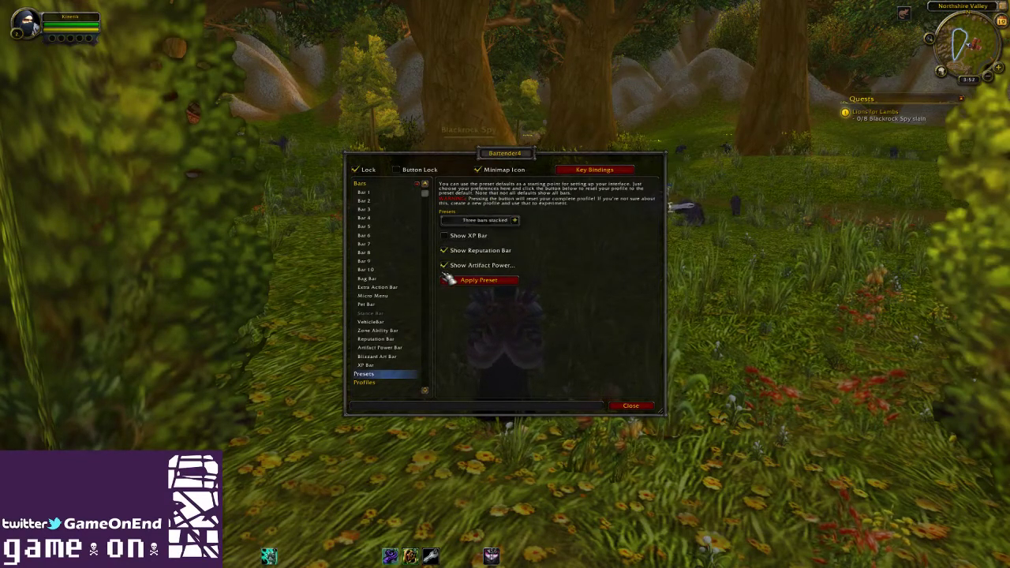
{"action": "left_click", "coordinate": [373, 383]}
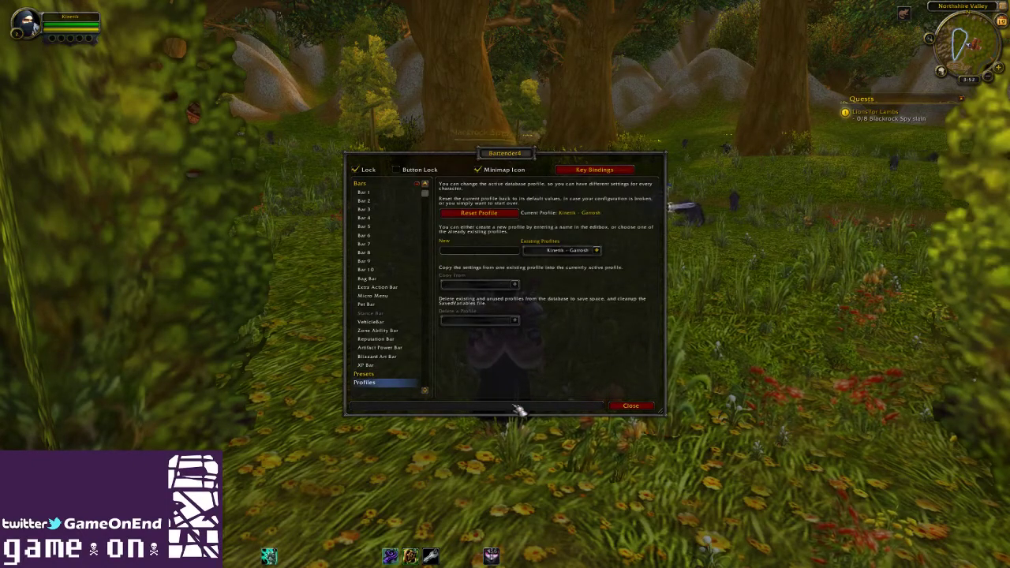
Close the Bartender4 options and bring up the Addon Control Panel with /acp
{"action": "left_click", "coordinate": [647, 408]}
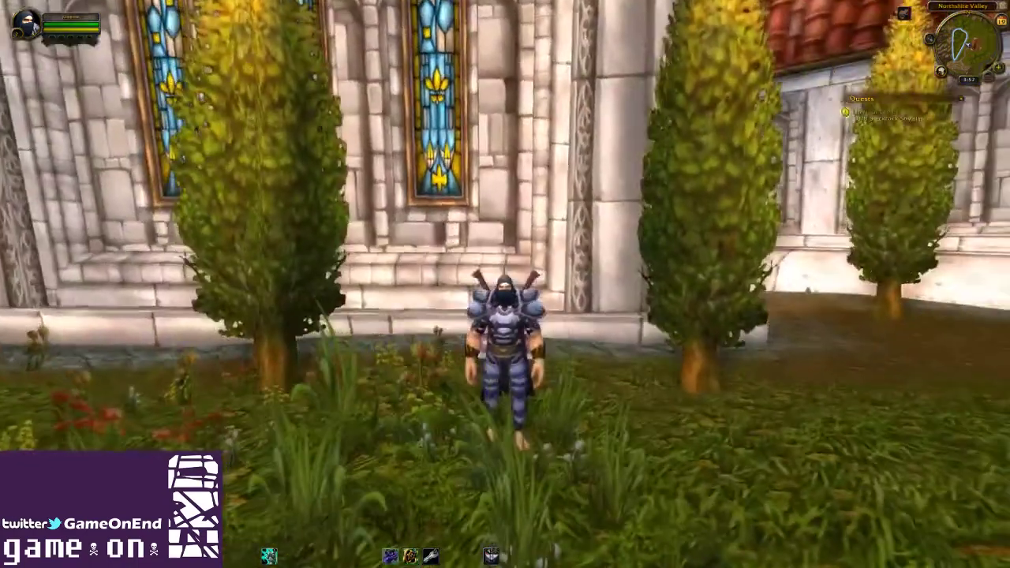
{"action": "key", "text": "space"}
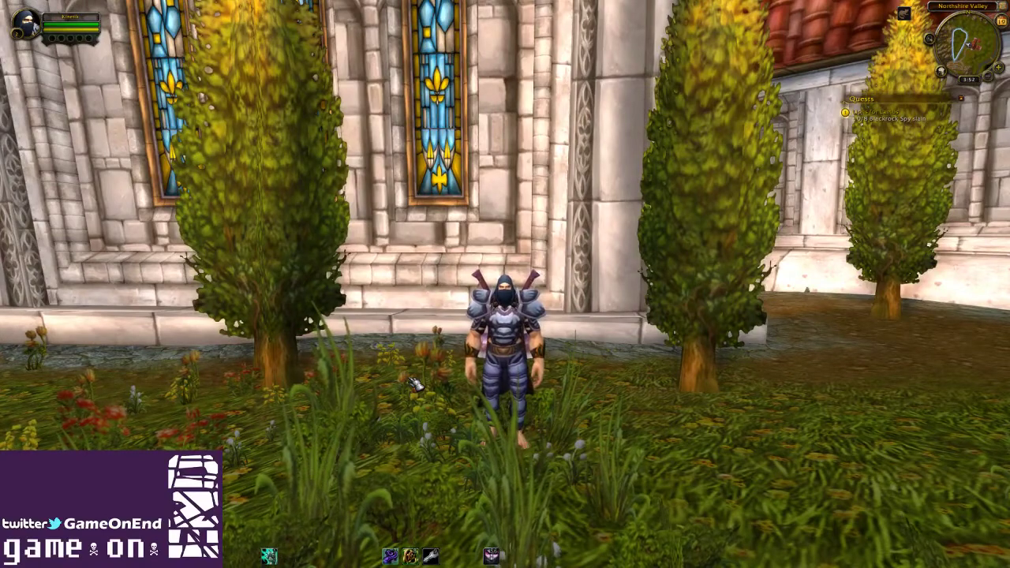
{"action": "type", "text": "/acp"}
{"action": "key", "text": "Return"}
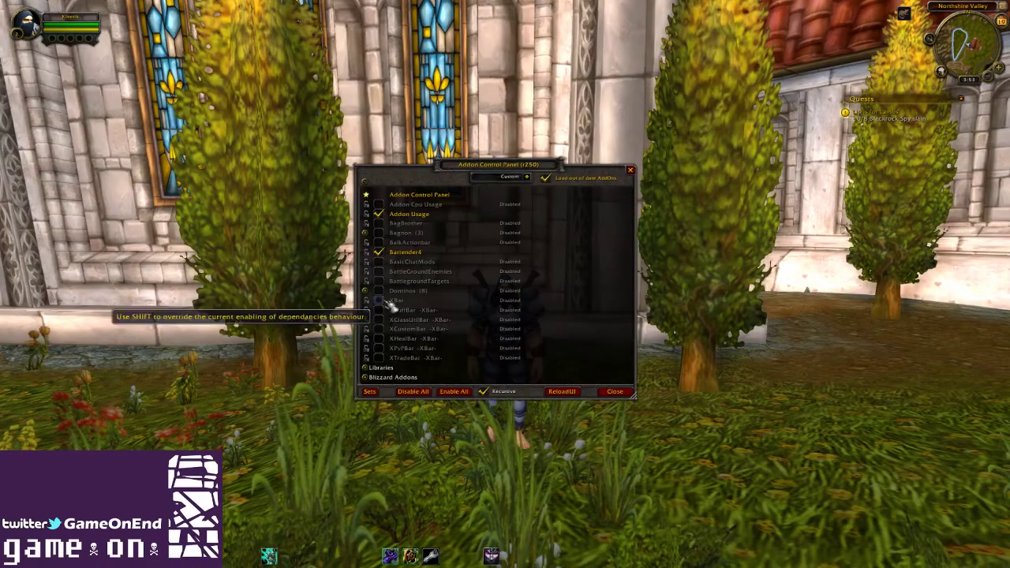
Disable Bartender4, enable Dominos and its modules, and reload the UI
{"action": "left_click", "coordinate": [378, 252]}
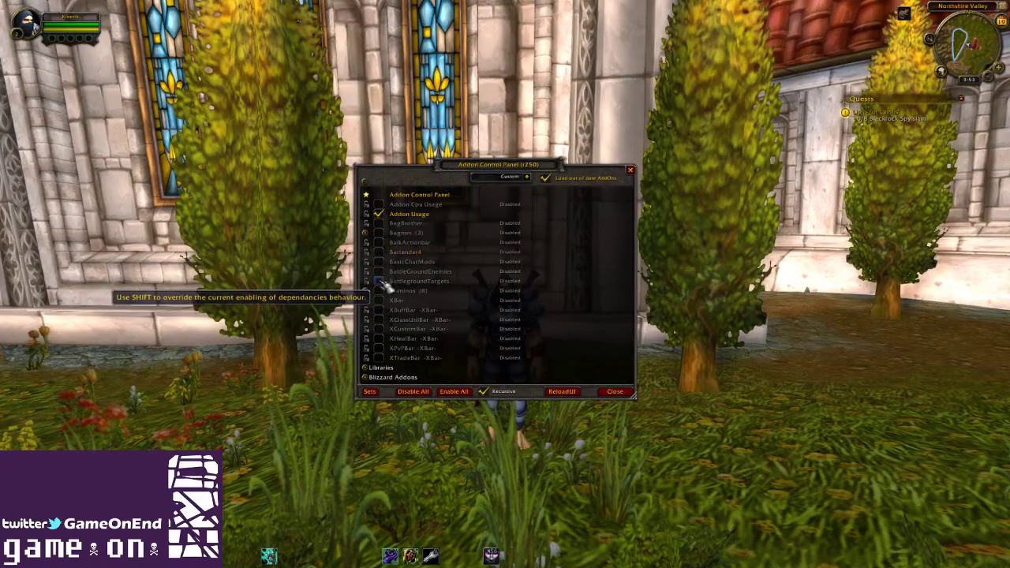
{"action": "left_click", "coordinate": [381, 292]}
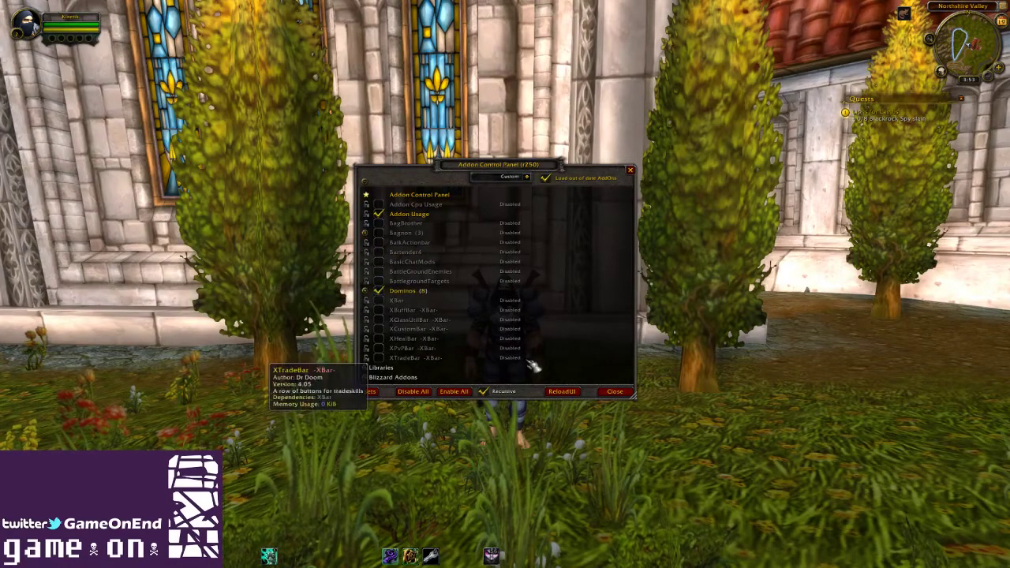
{"action": "left_click", "coordinate": [366, 291]}
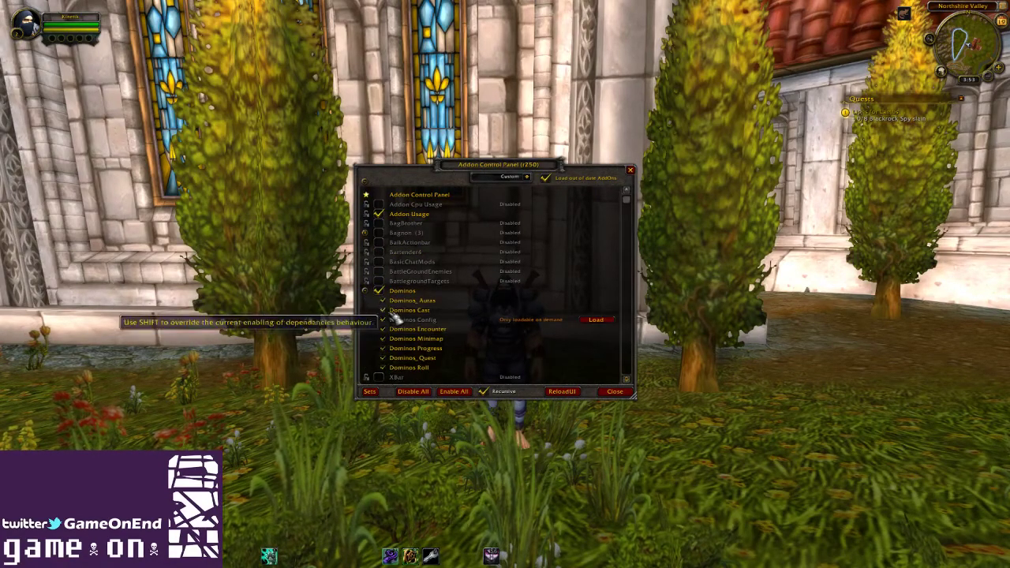
{"action": "left_click", "coordinate": [564, 392]}
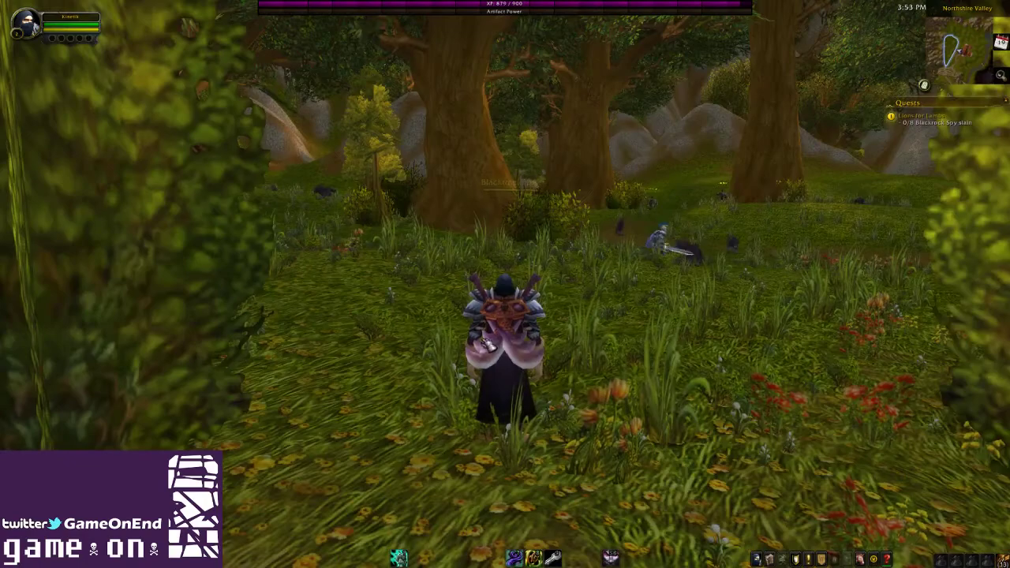
Rotate the camera toward the chapel once the reload finishes
{"action": "left_click_drag", "start_coordinate": [539, 397], "coordinate": [932, 397]}
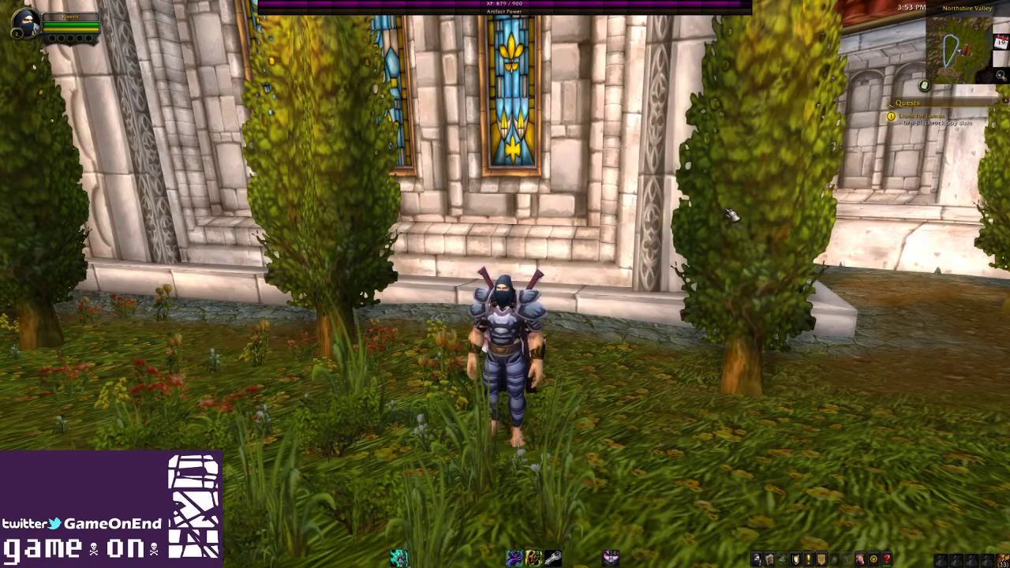
In Dominos options, enable Show Empty Buttons and Show Tooltips in Combat, and set Right Click Target to Self
{"action": "right_click", "coordinate": [931, 90]}
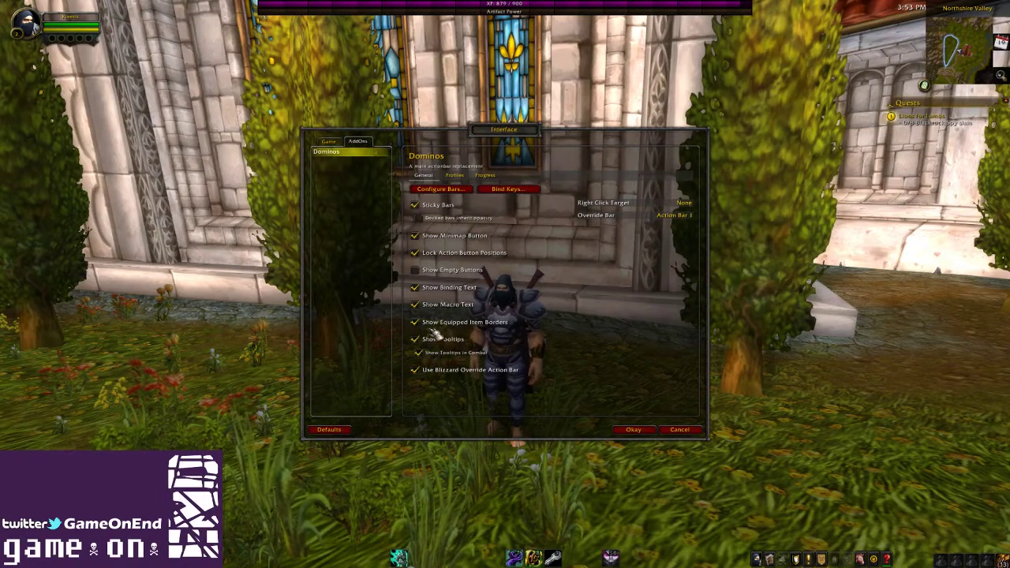
{"action": "left_click", "coordinate": [415, 271]}
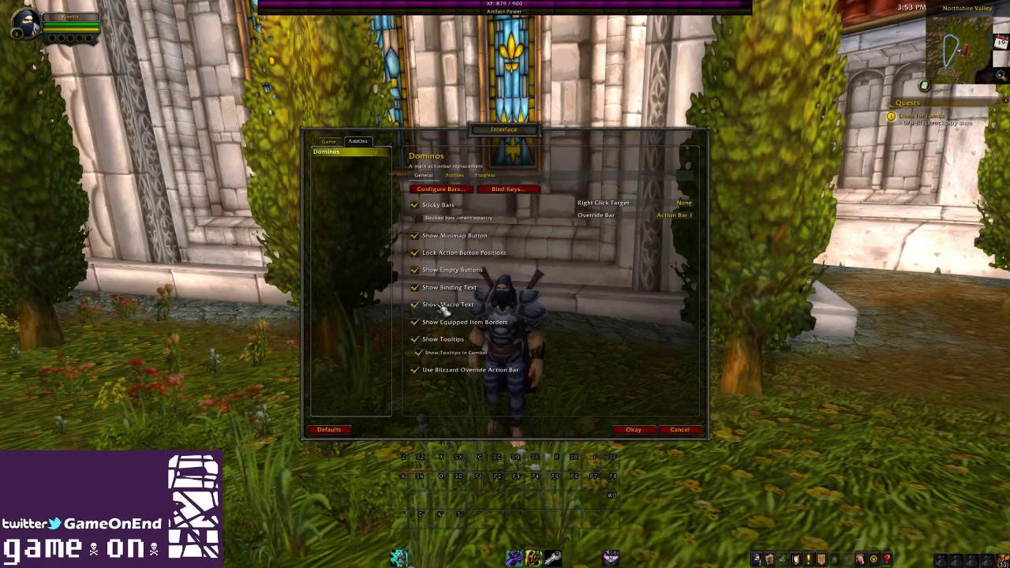
{"action": "left_click", "coordinate": [419, 353]}
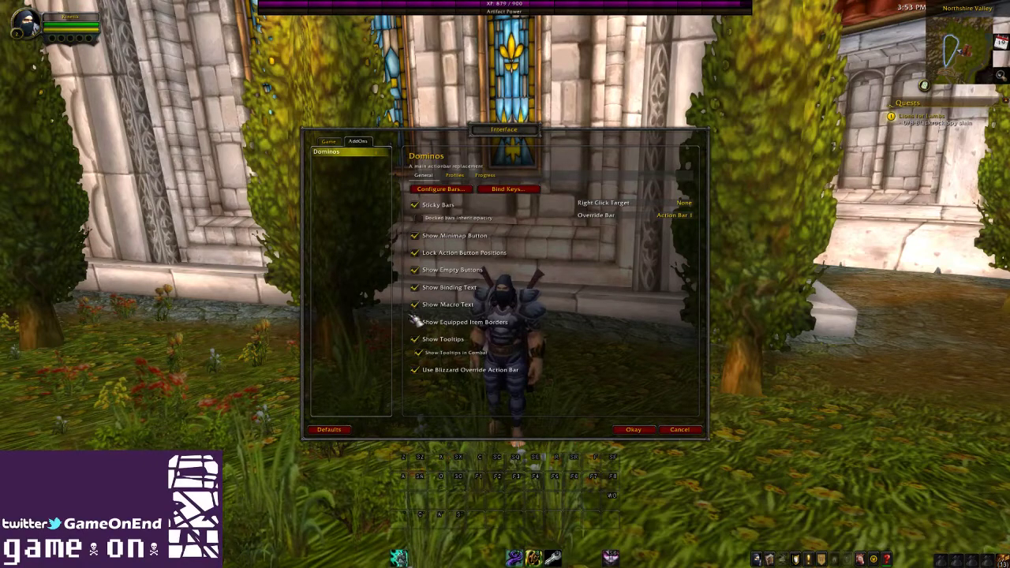
{"action": "left_click", "coordinate": [683, 204]}
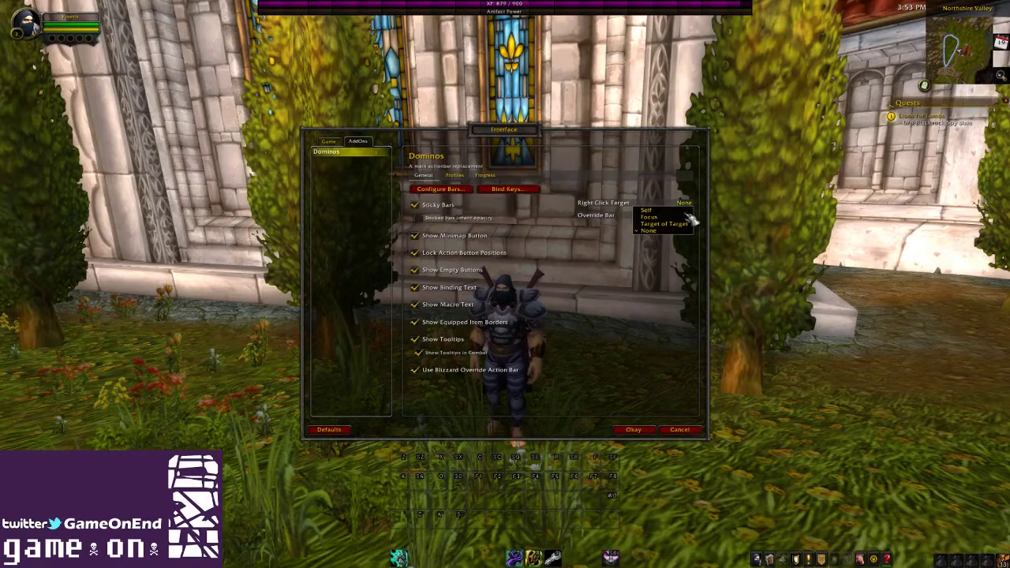
{"action": "left_click", "coordinate": [647, 210]}
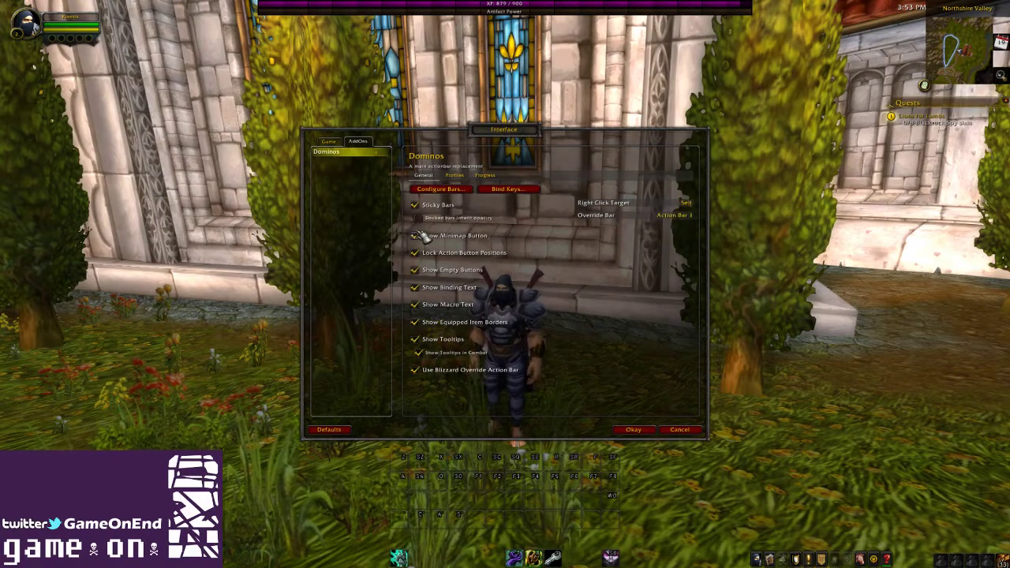